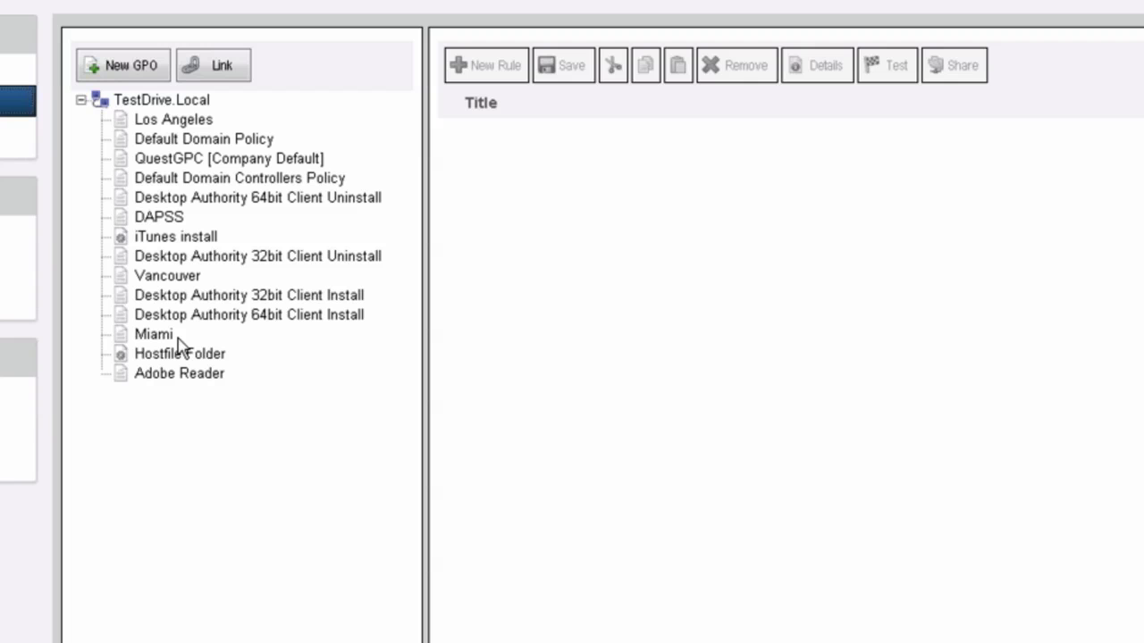
# Create a new Los Angeles rule titled 'Adobe Reader' with description 'Install Reader'
pyautogui.press('Down')
pyautogui.click(505, 71)
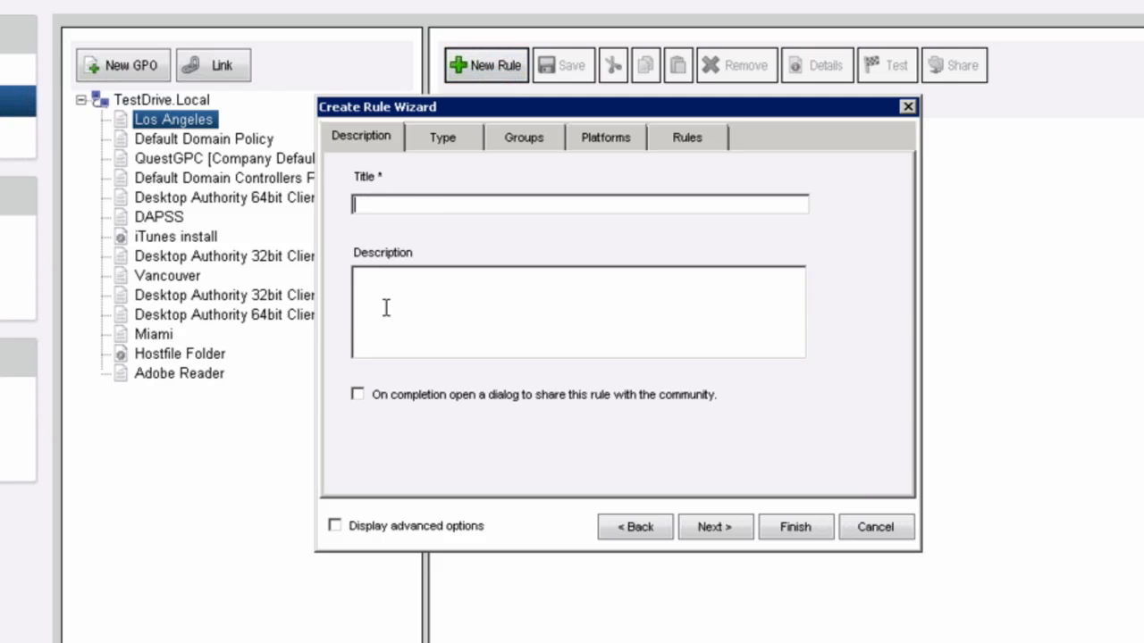
pyautogui.write('Adobe Reader')
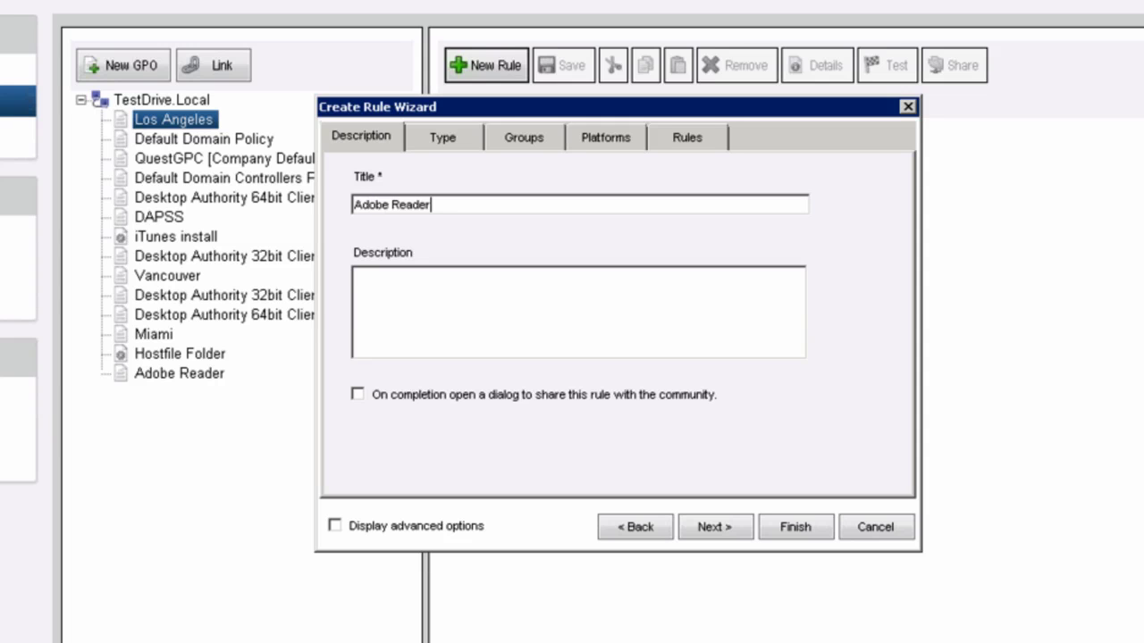
pyautogui.click(449, 353)
pyautogui.write('Install Reader')
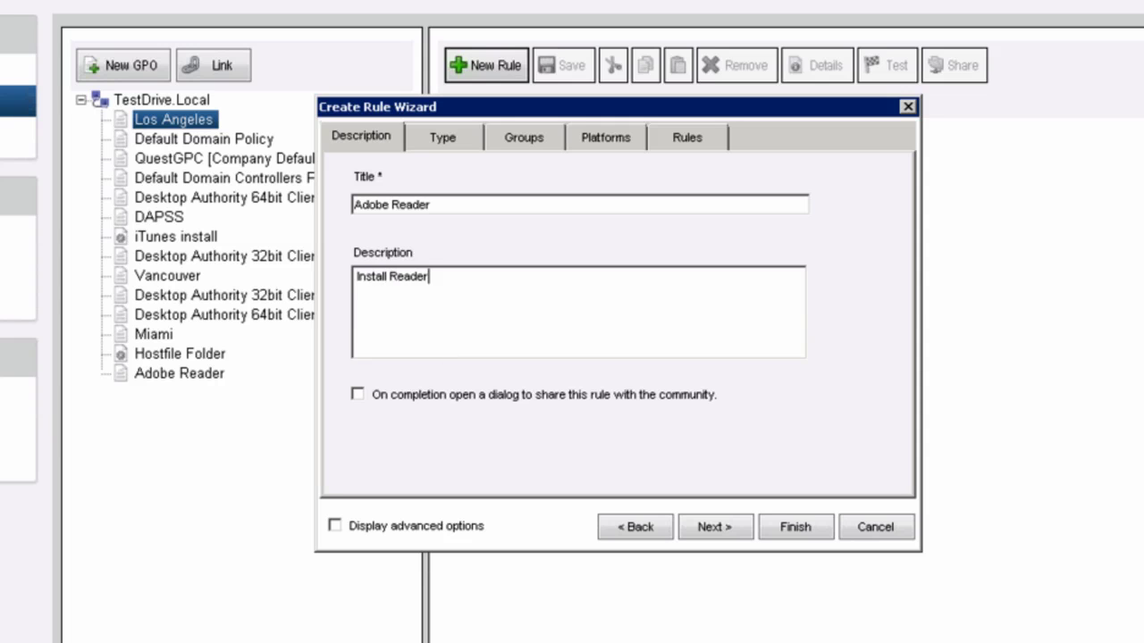
pyautogui.click(700, 527)
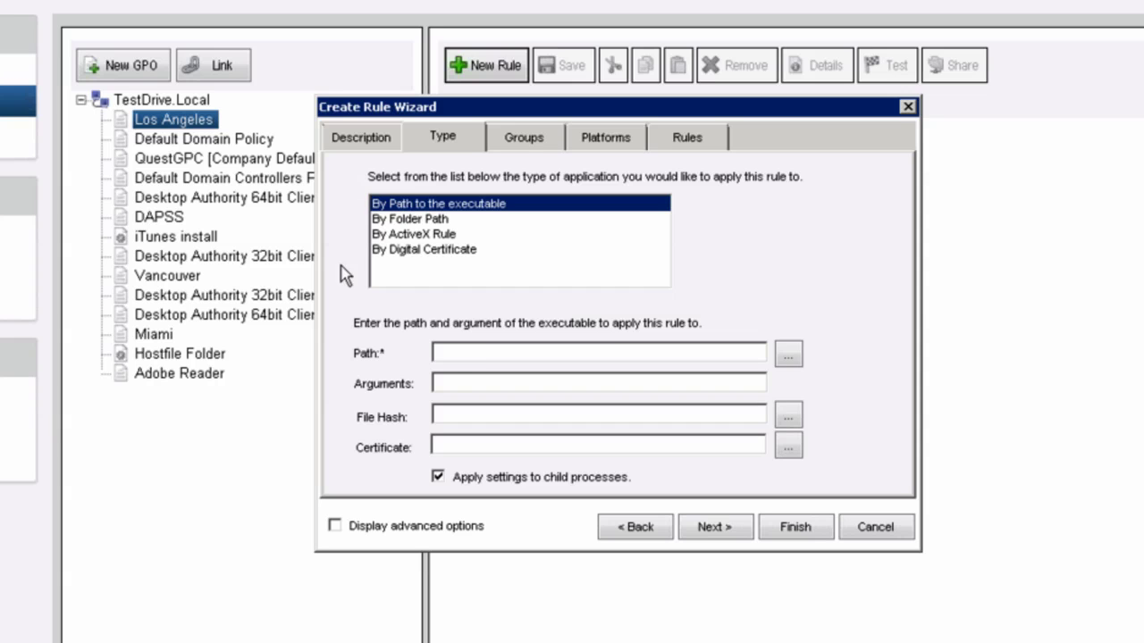
# Enter *\AcroRed.exe as the rule's executable path
pyautogui.click(449, 355)
pyautogui.write('*\\AcroRed.exe')
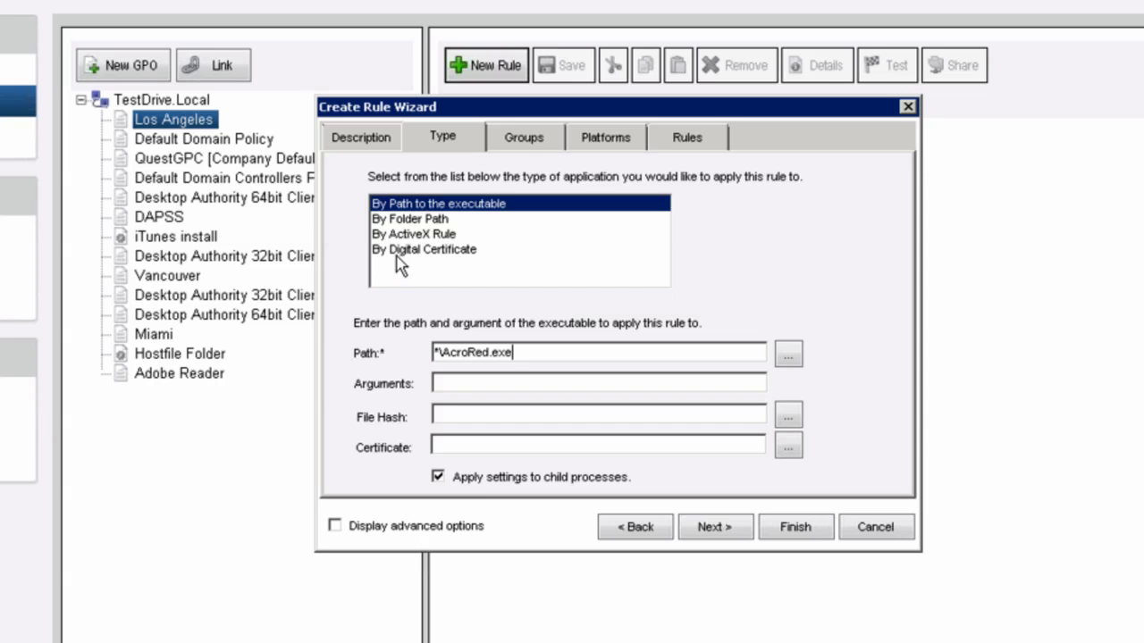
pyautogui.click(402, 234)
pyautogui.click(449, 380)
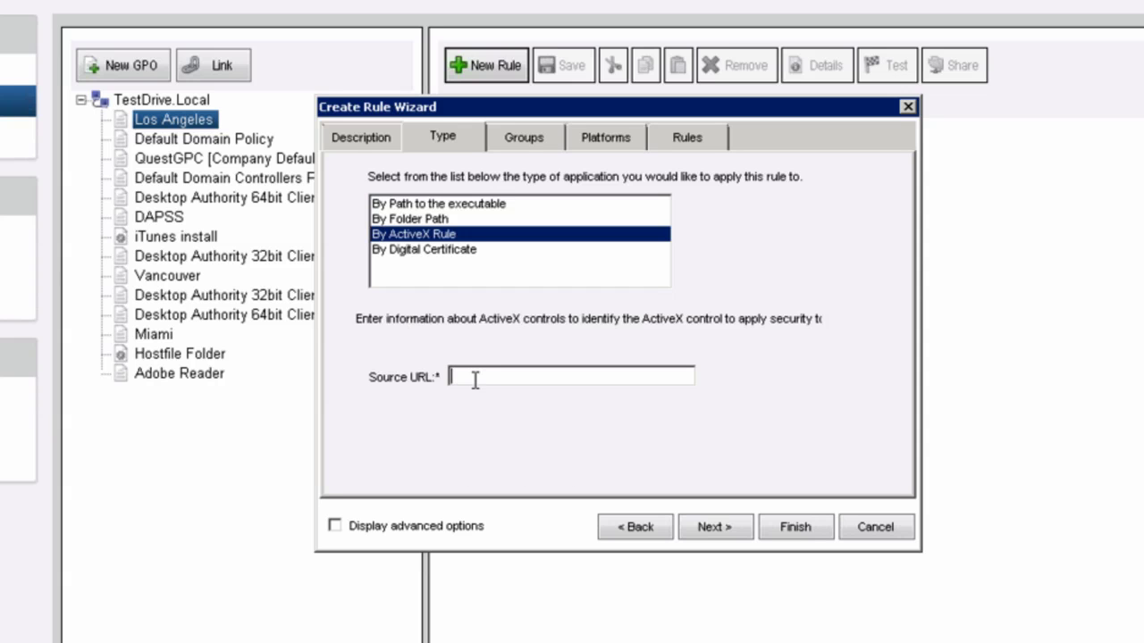
pyautogui.write('*.adobe.com/*')
pyautogui.click(419, 250)
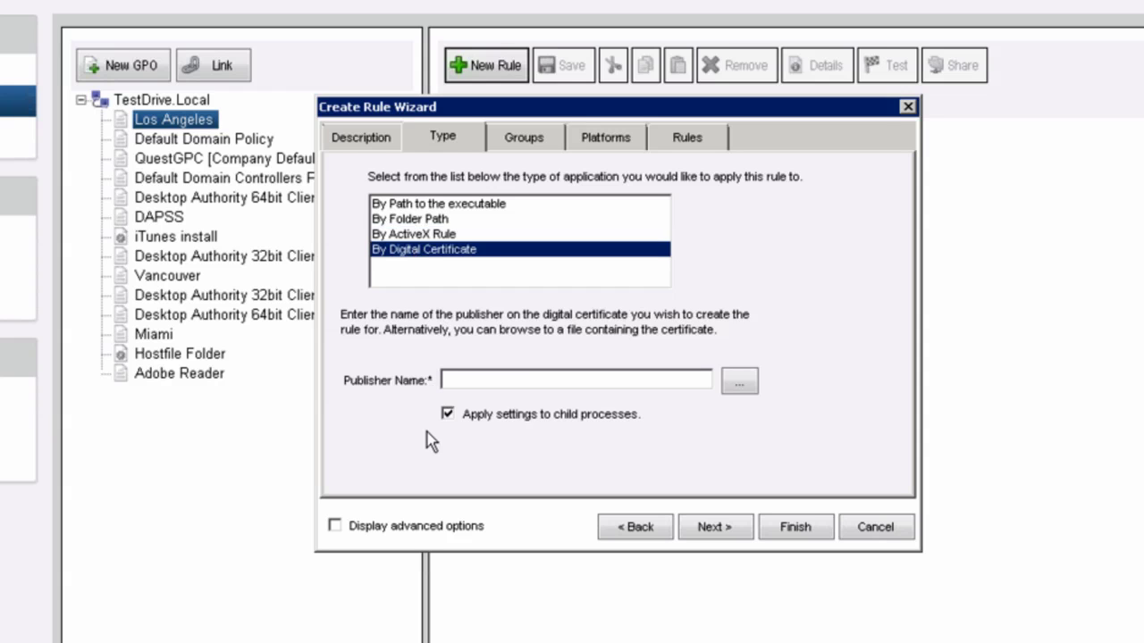
pyautogui.click(738, 382)
pyautogui.click(544, 403)
pyautogui.click(849, 638)
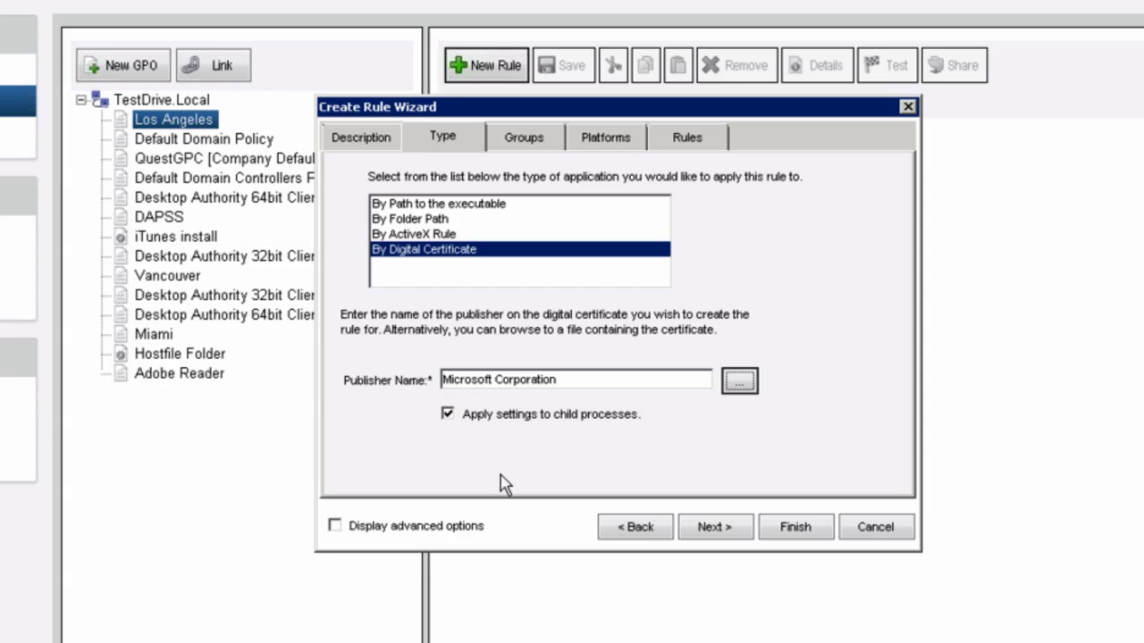
pyautogui.click(447, 413)
pyautogui.click(471, 205)
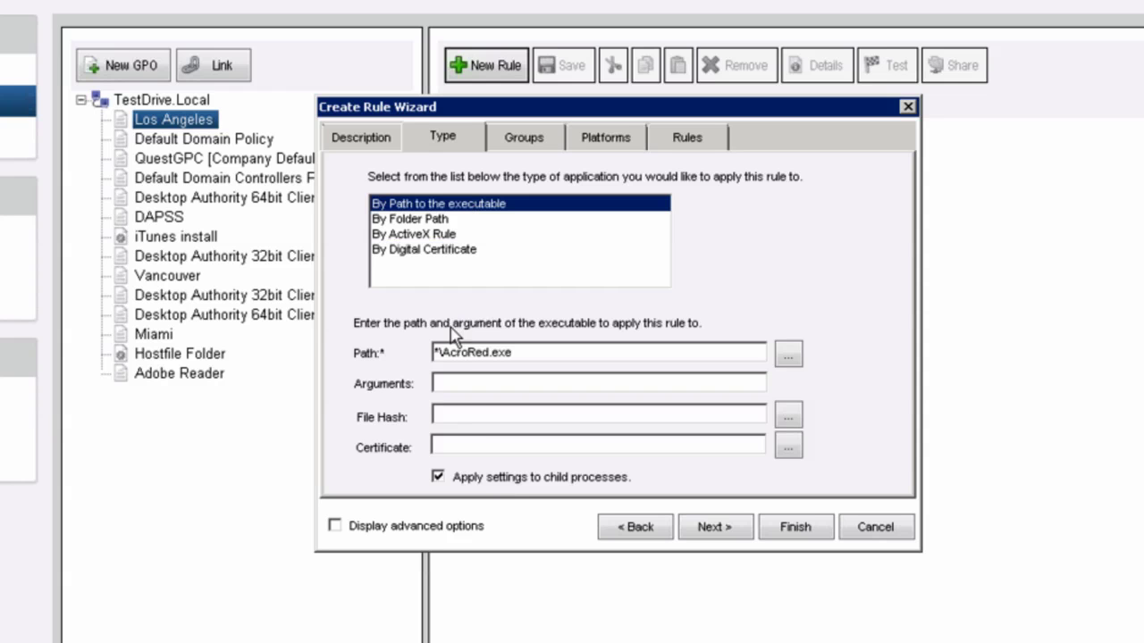
# Add the Domain Admins group to the process's security token
pyautogui.click(715, 527)
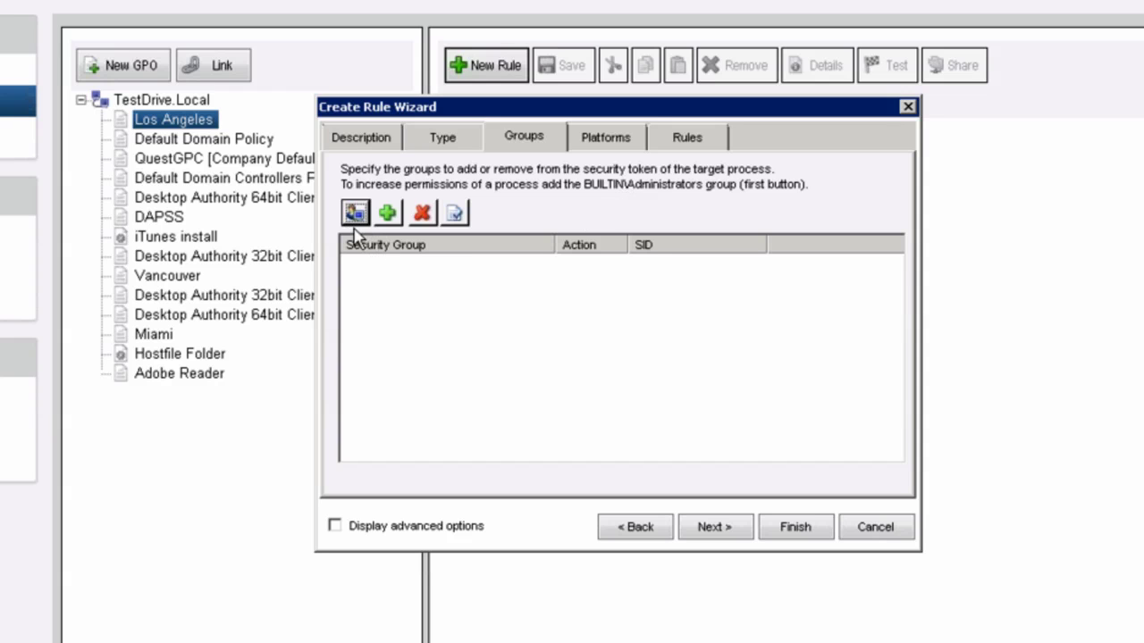
pyautogui.click(387, 212)
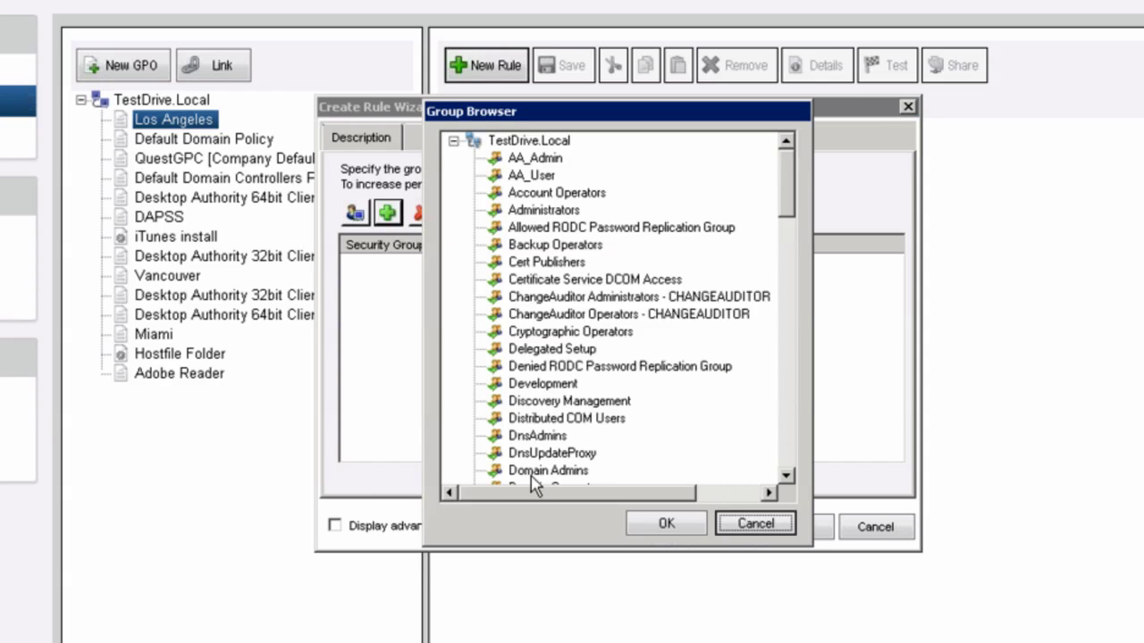
pyautogui.click(545, 471)
pyautogui.click(658, 527)
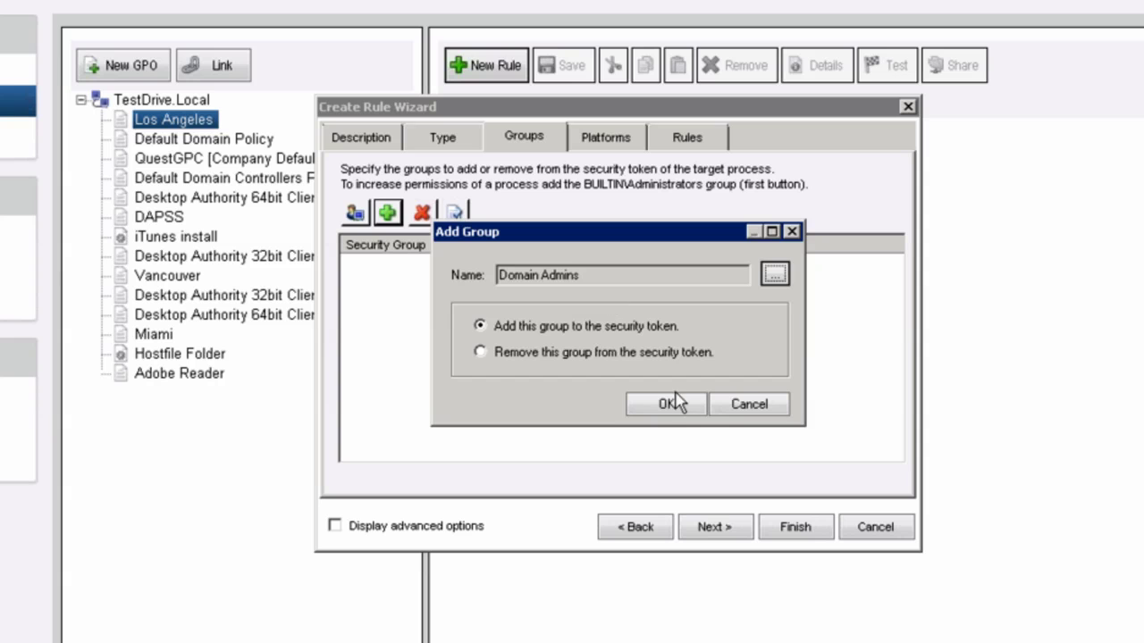
pyautogui.click(655, 413)
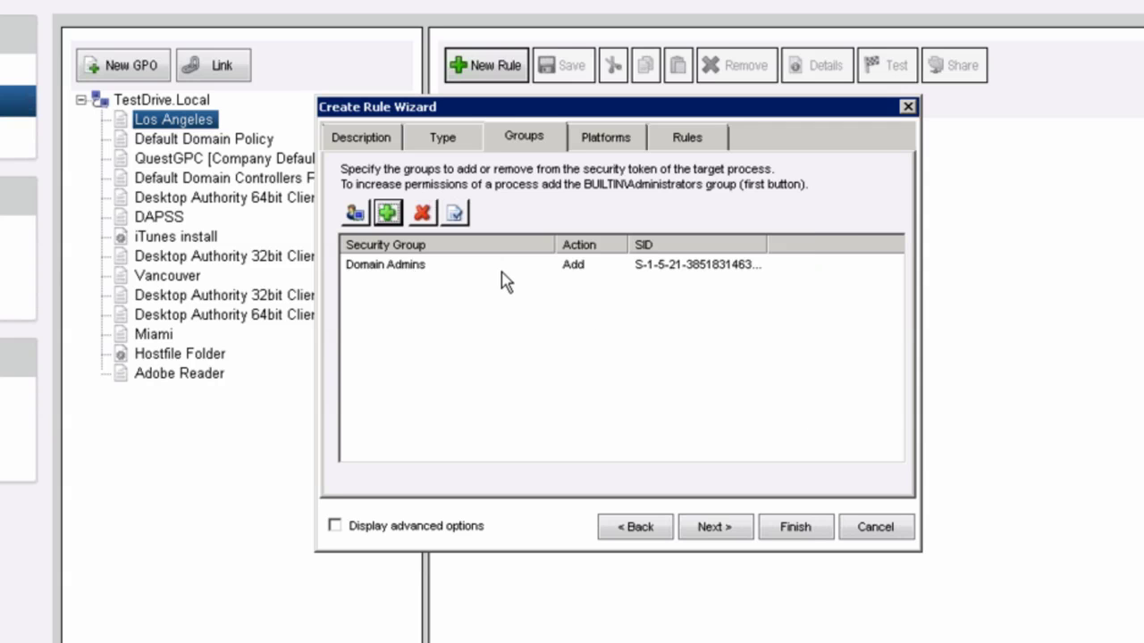
pyautogui.click(703, 528)
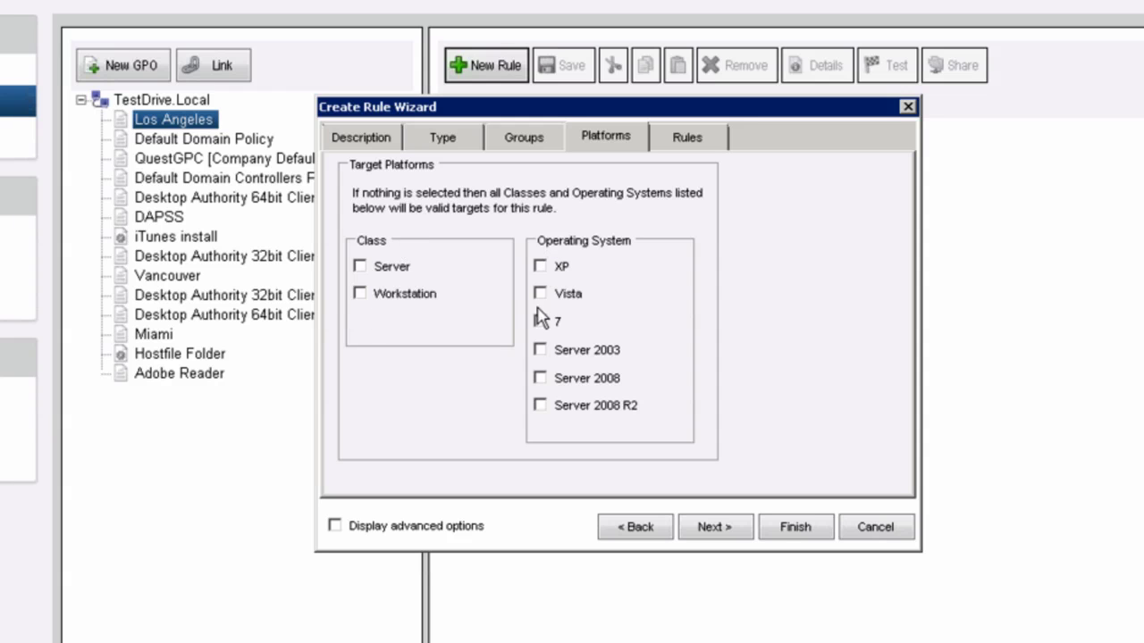
# Target the XP, Vista and 7 platforms
pyautogui.click(540, 265)
pyautogui.click(539, 293)
pyautogui.click(539, 322)
pyautogui.click(684, 145)
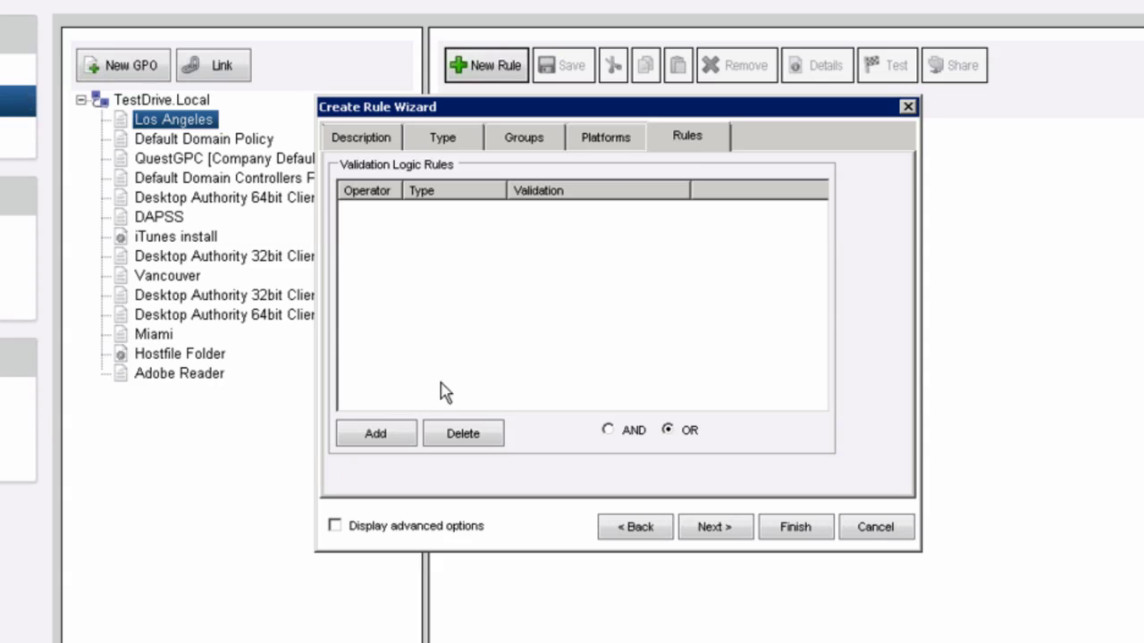
# Add a validation condition for the Human Resources user group
pyautogui.click(373, 436)
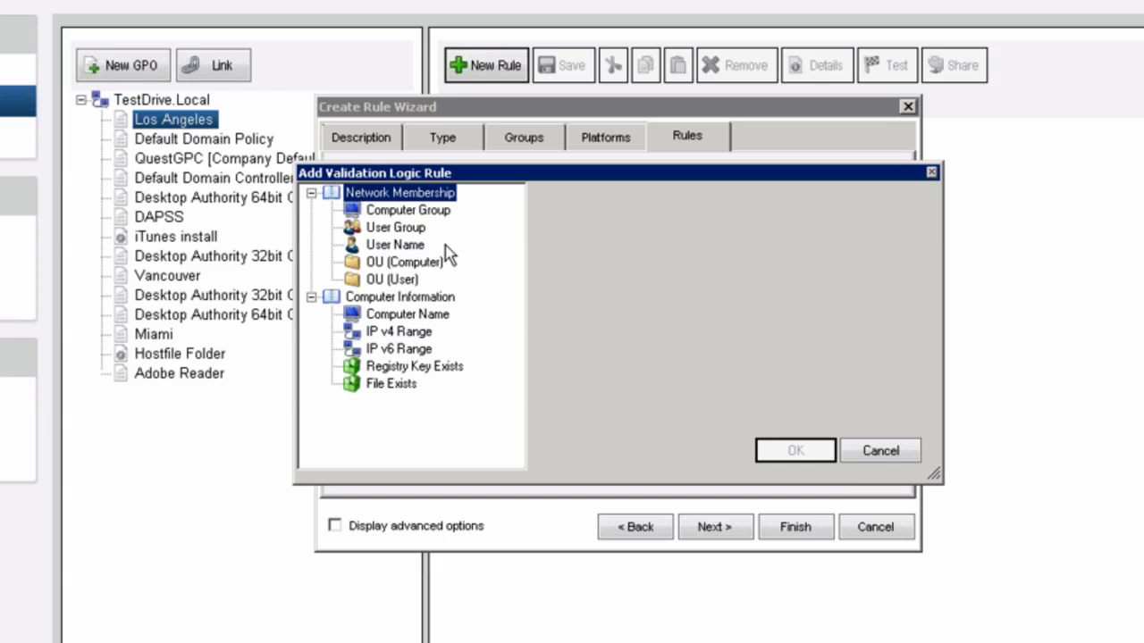
pyautogui.click(398, 227)
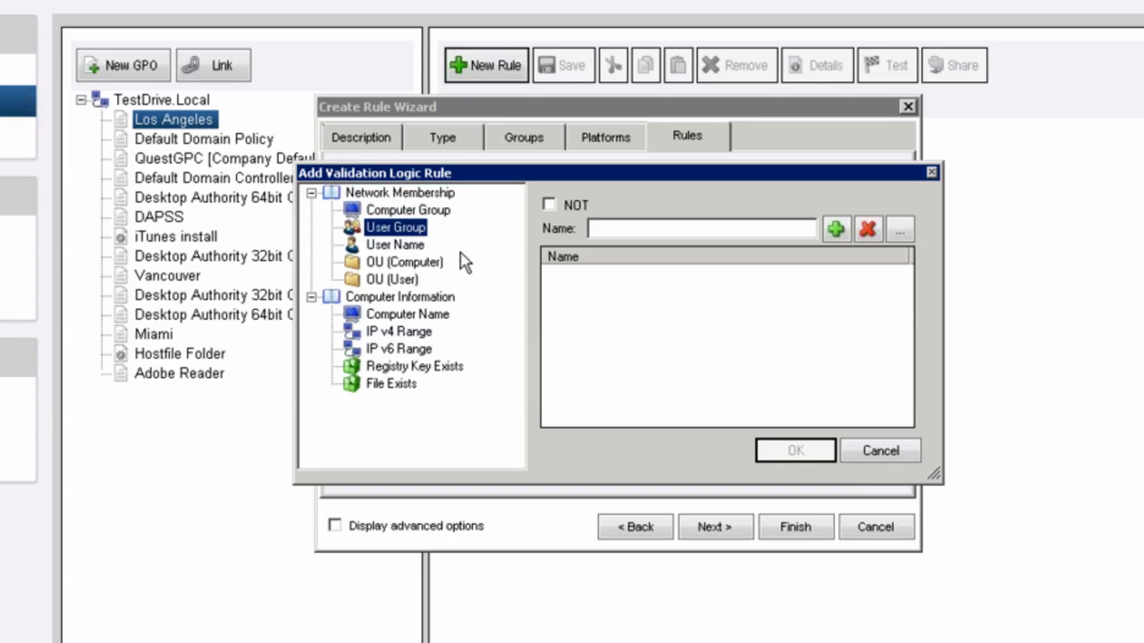
pyautogui.click(899, 230)
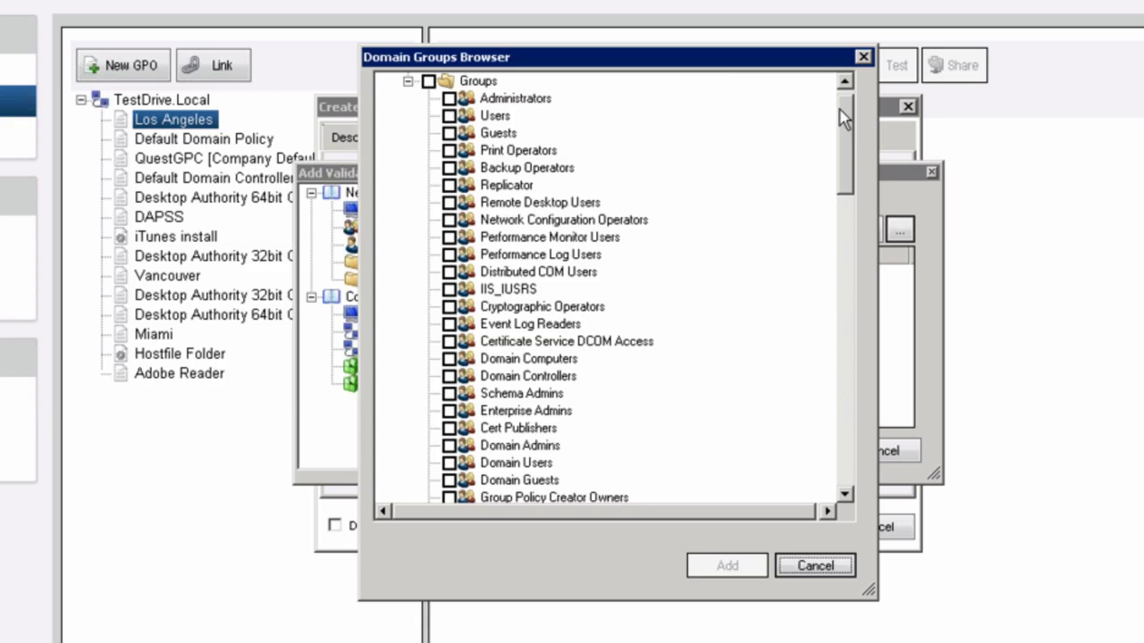
pyautogui.moveTo(845, 134); pyautogui.dragTo(844, 230)
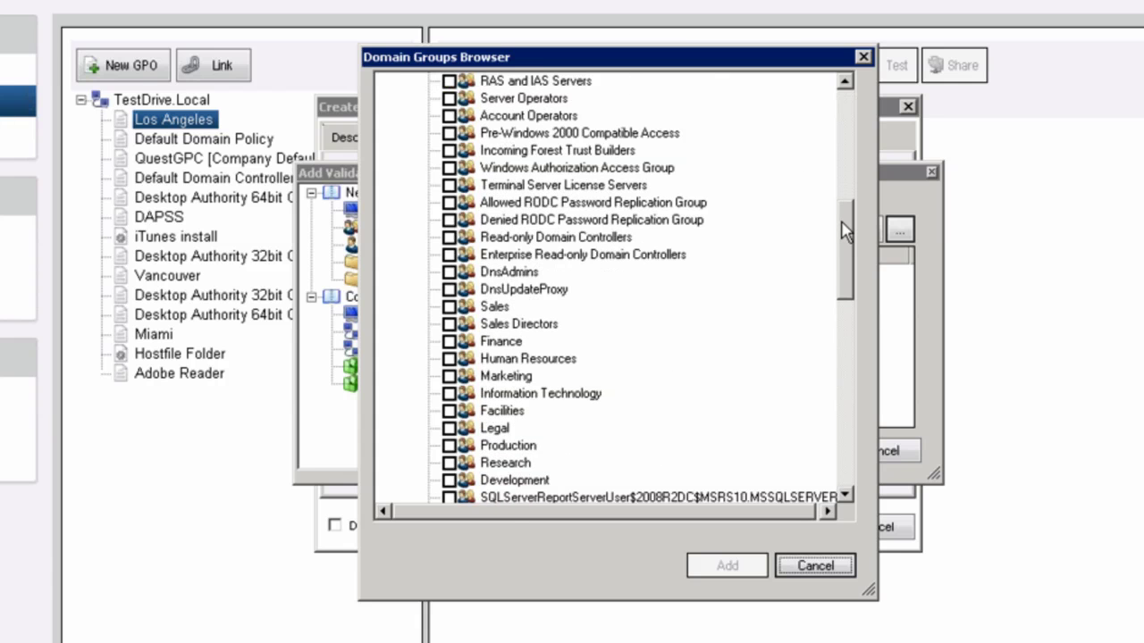
pyautogui.click(449, 359)
pyautogui.click(720, 566)
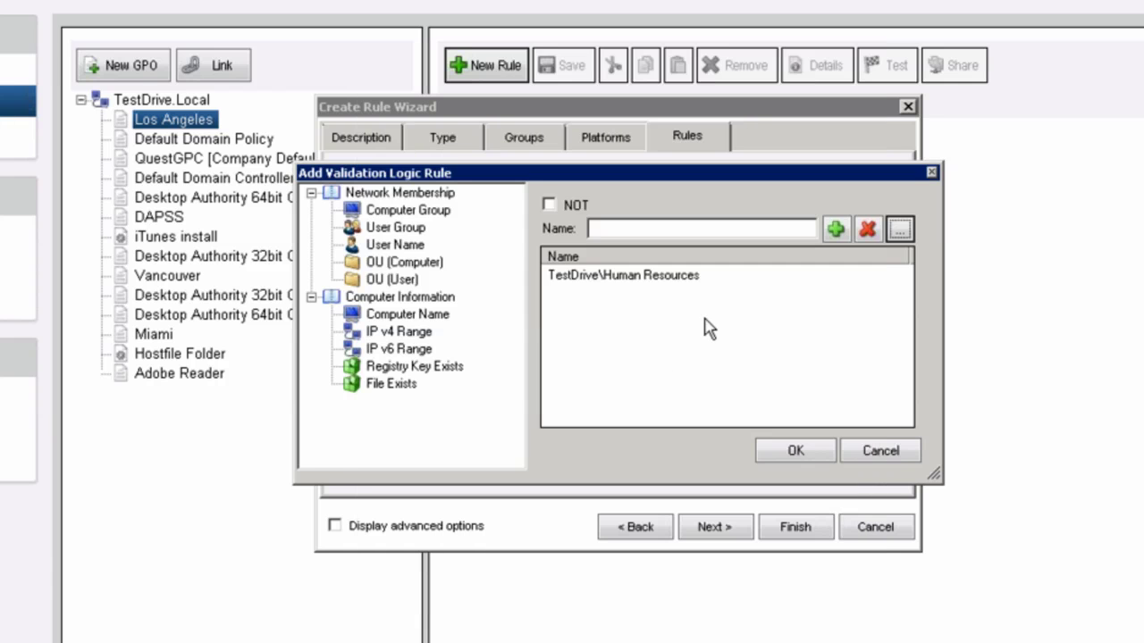
pyautogui.click(795, 453)
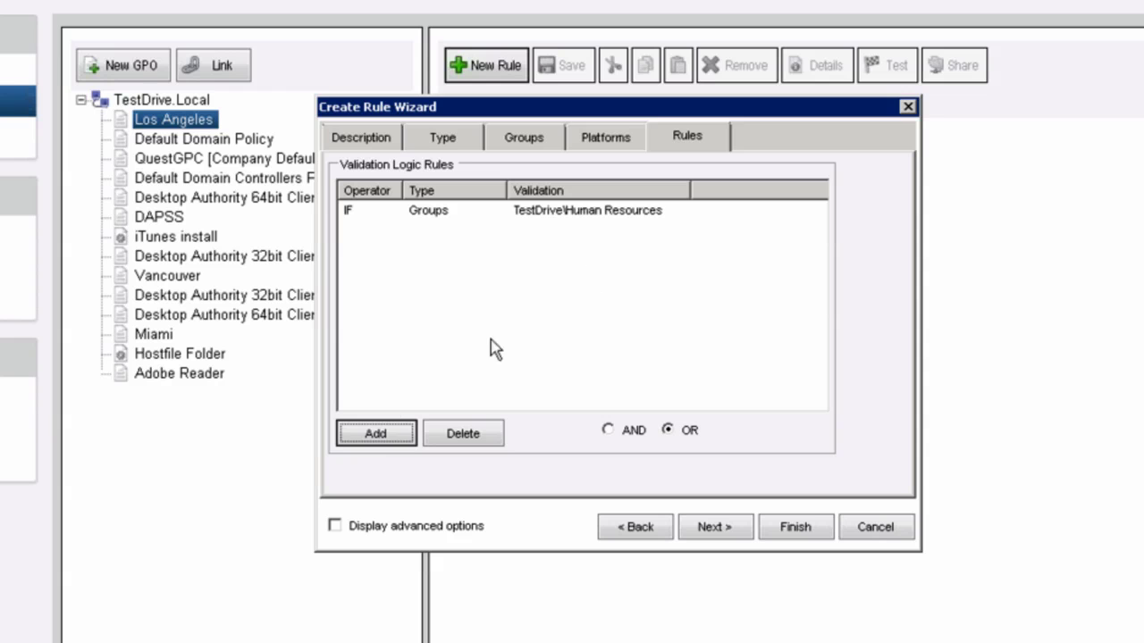
# Add a second, negated User Name condition excluding one specific domain user
pyautogui.click(379, 441)
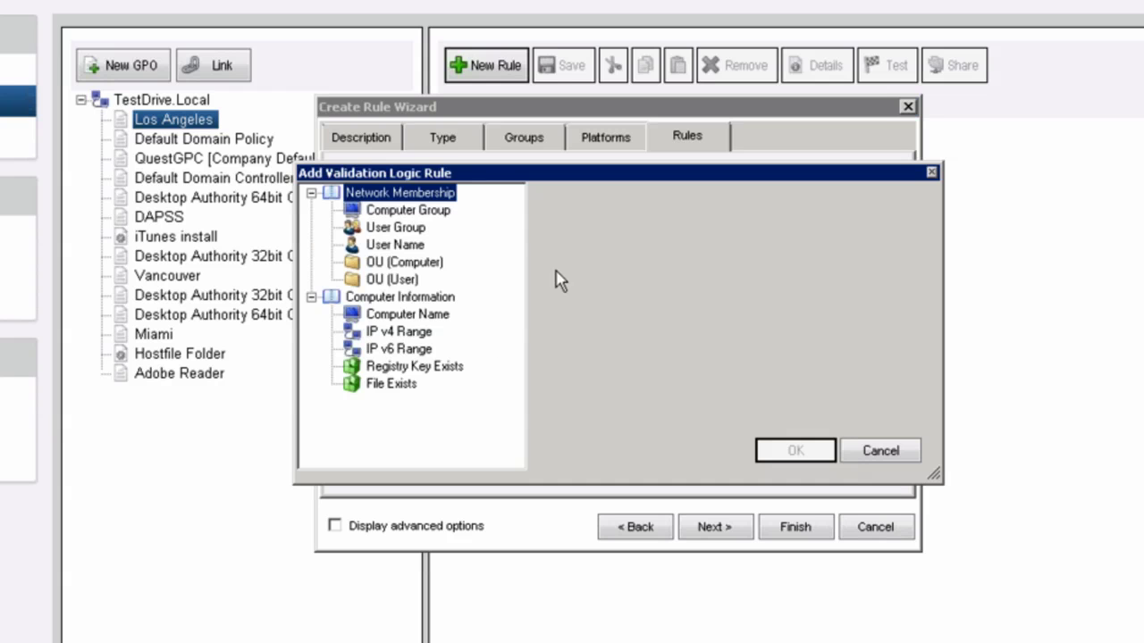
pyautogui.click(398, 243)
pyautogui.moveTo(593, 177); pyautogui.dragTo(589, 131)
pyautogui.click(544, 159)
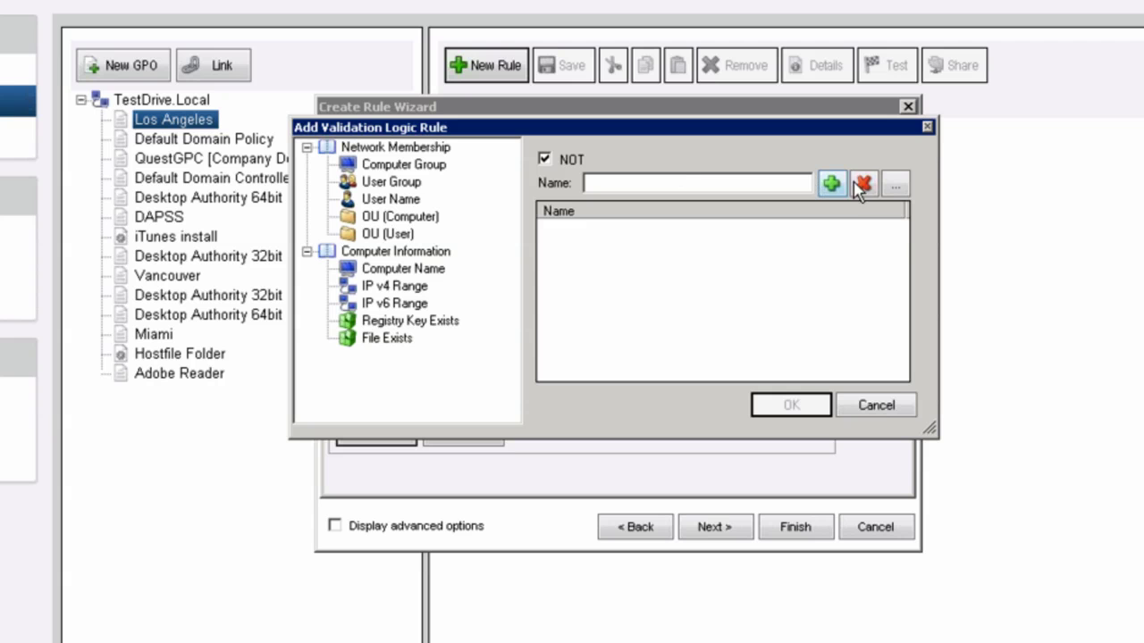
pyautogui.click(896, 184)
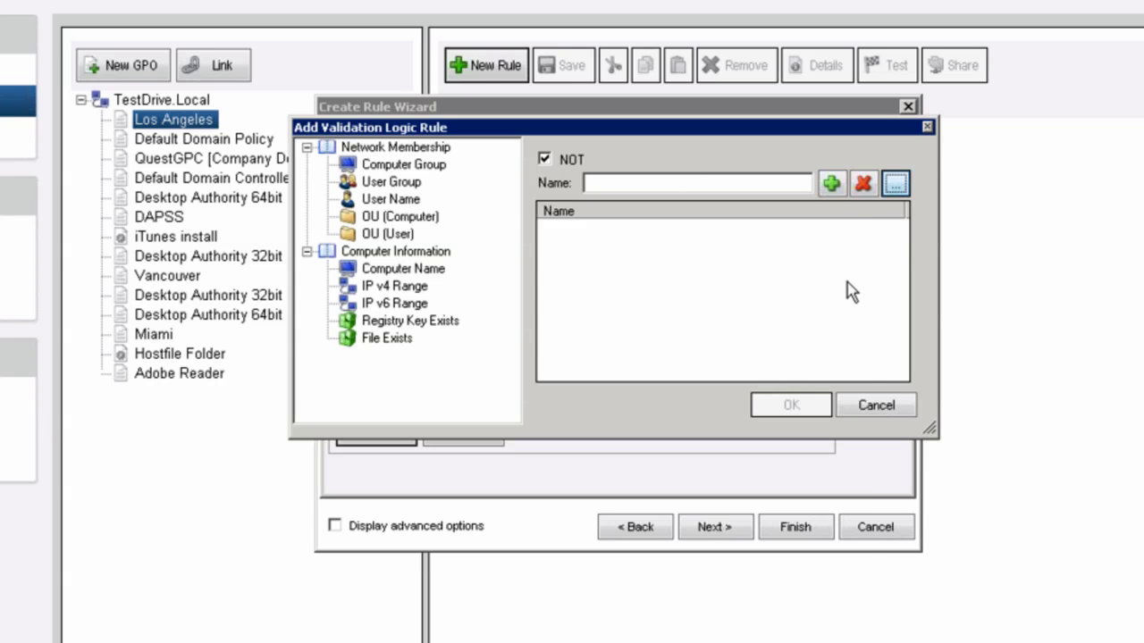
pyautogui.click(496, 122)
pyautogui.click(444, 121)
pyautogui.click(744, 518)
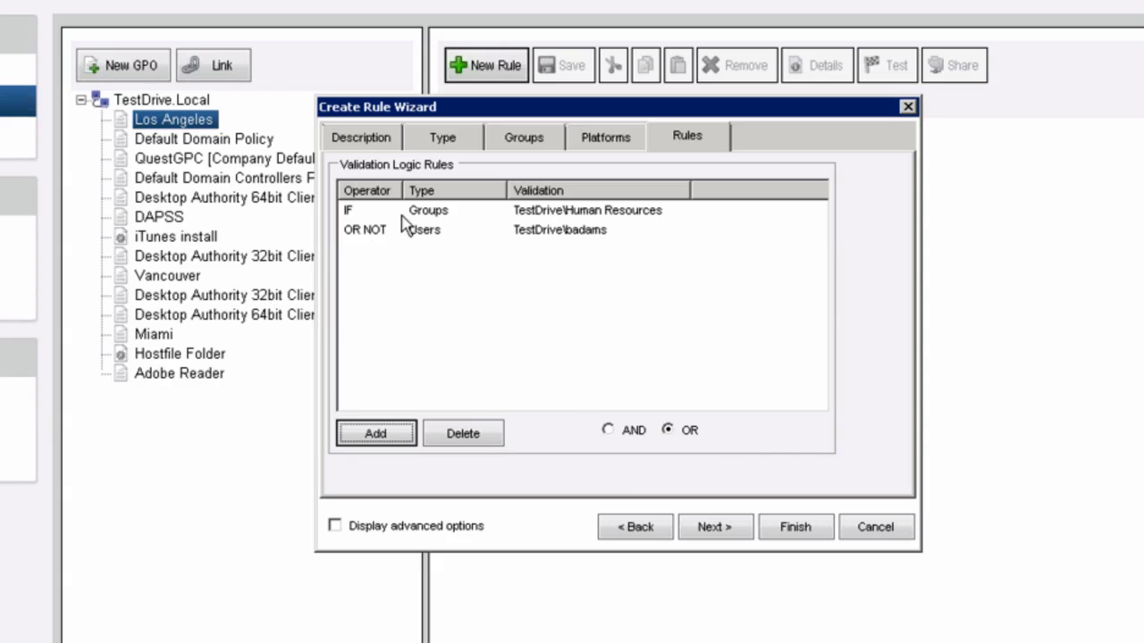
pyautogui.click(406, 213)
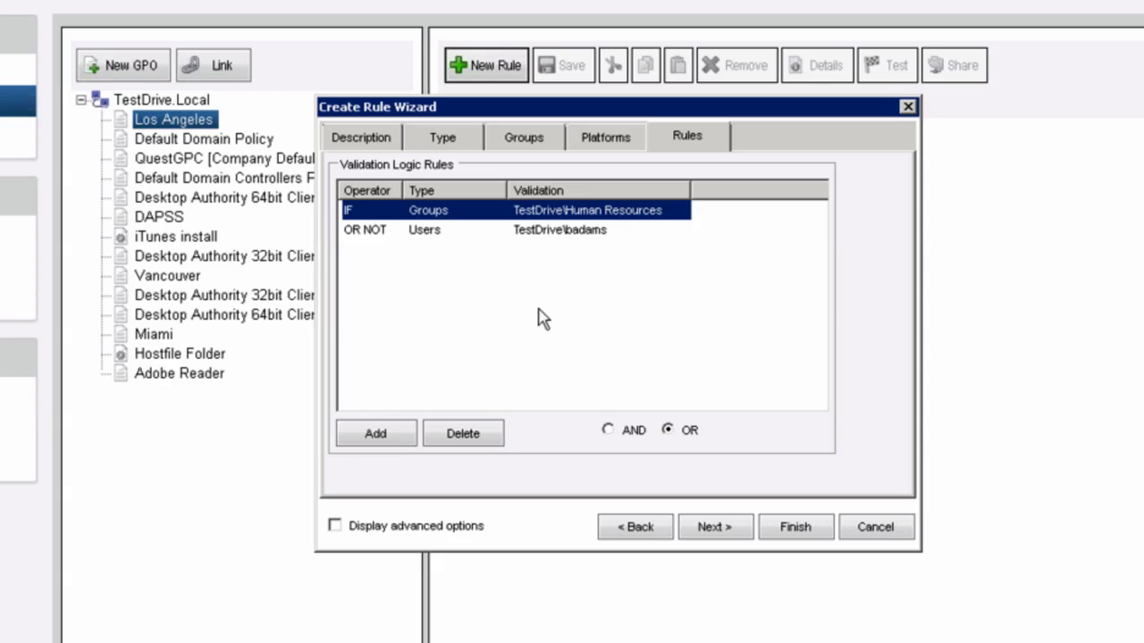
# Cancel an extra validation condition and finish the Create Rule Wizard
pyautogui.click(376, 434)
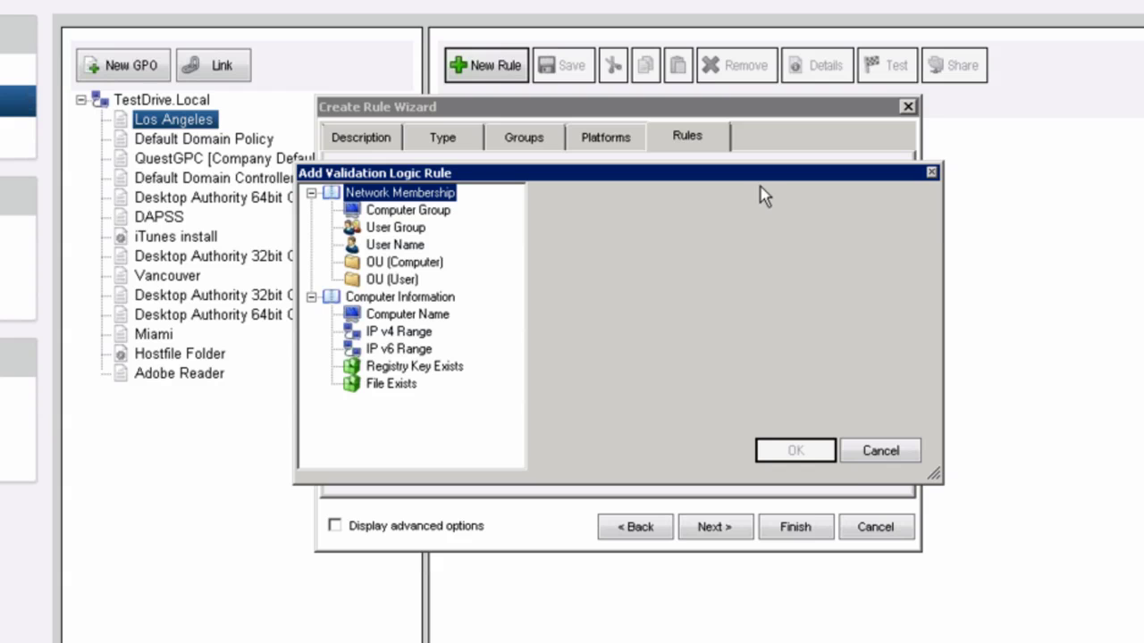
pyautogui.click(896, 456)
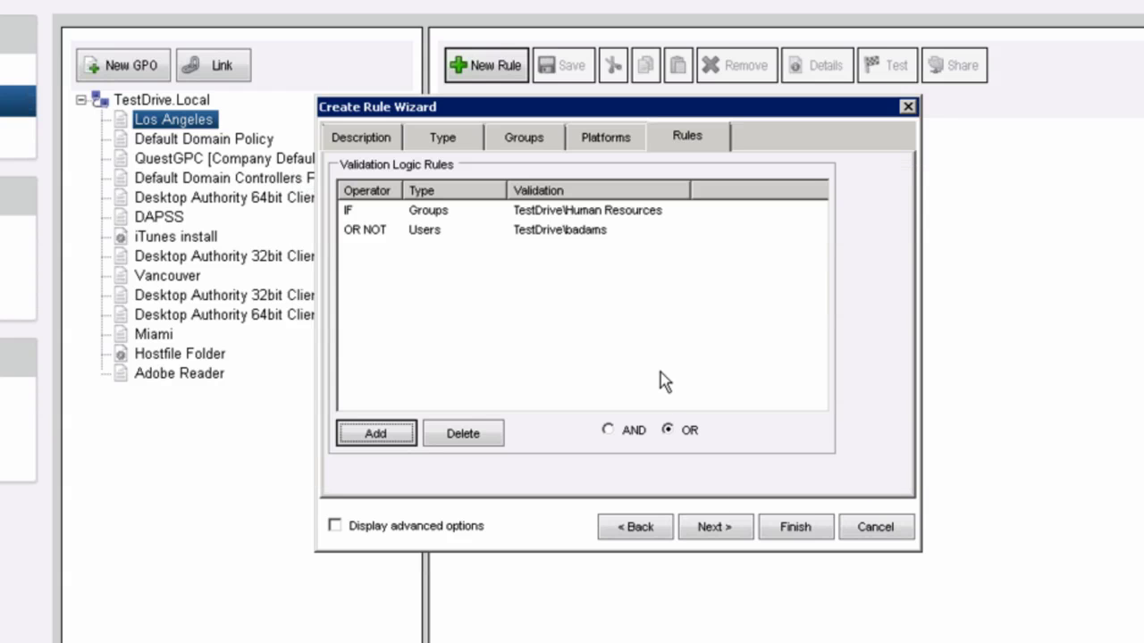
pyautogui.click(787, 528)
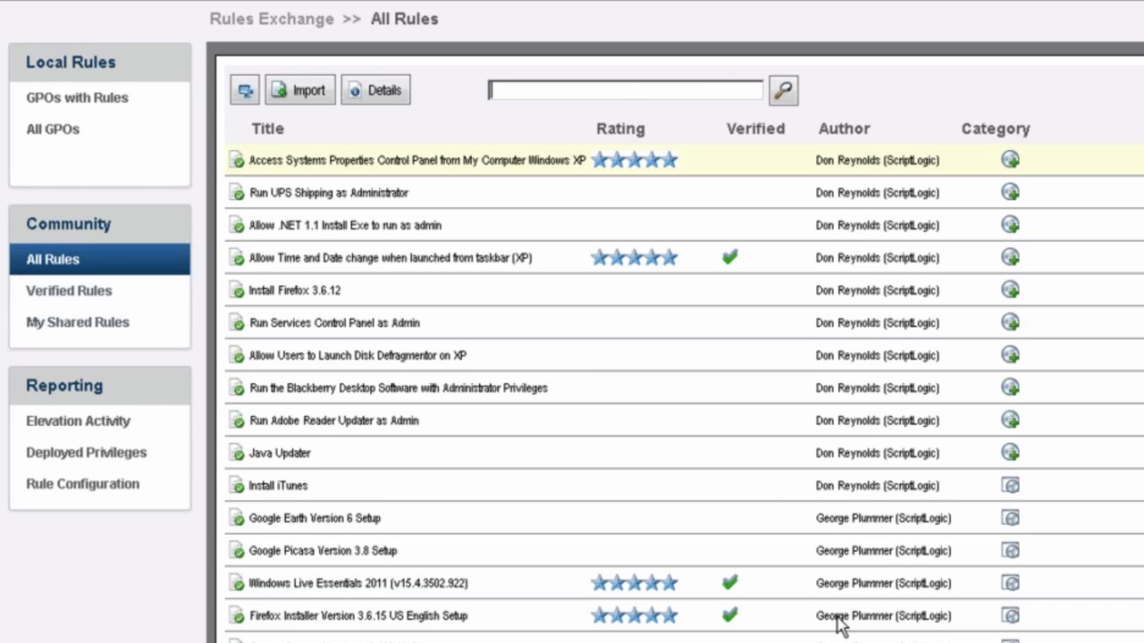
# Search the community All Rules list for 'ado' to show Adobe rules
pyautogui.write('adobe')
pyautogui.click(782, 90)
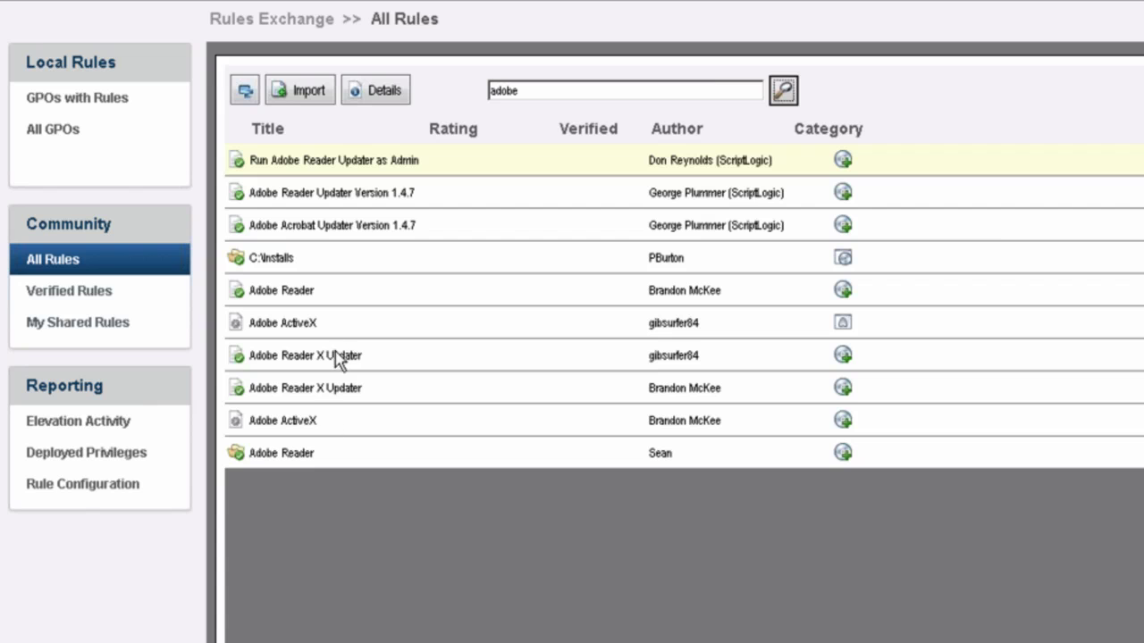
# Import the community Adobe Reader rule into the Los Angeles GPO, then view that GPO's rules
pyautogui.doubleClick(287, 301)
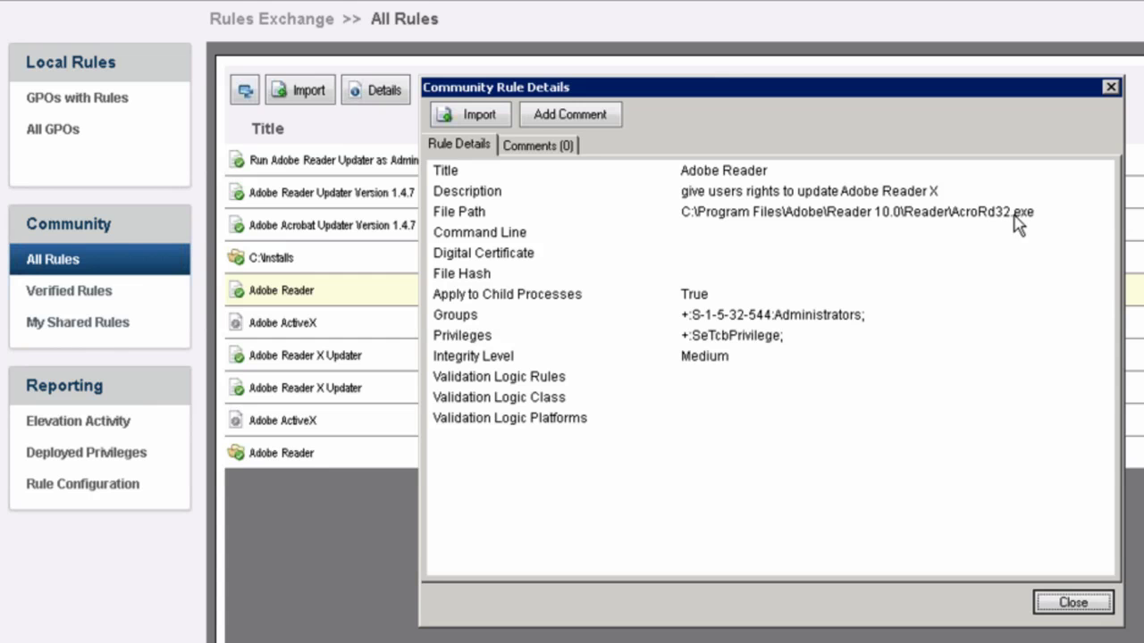
pyautogui.click(478, 117)
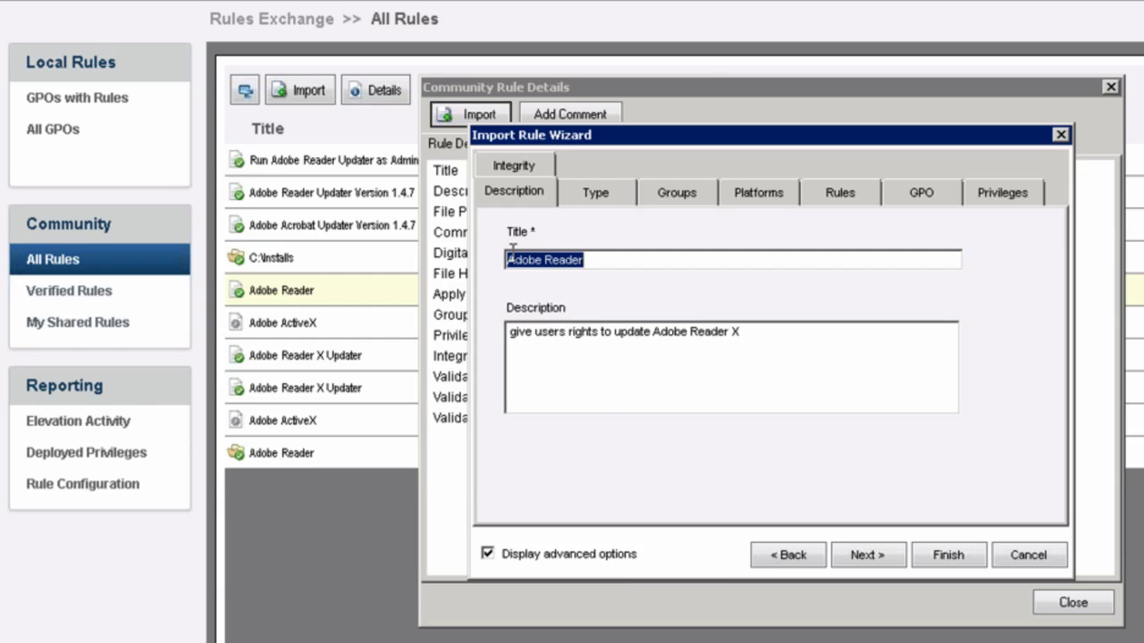
pyautogui.click(866, 563)
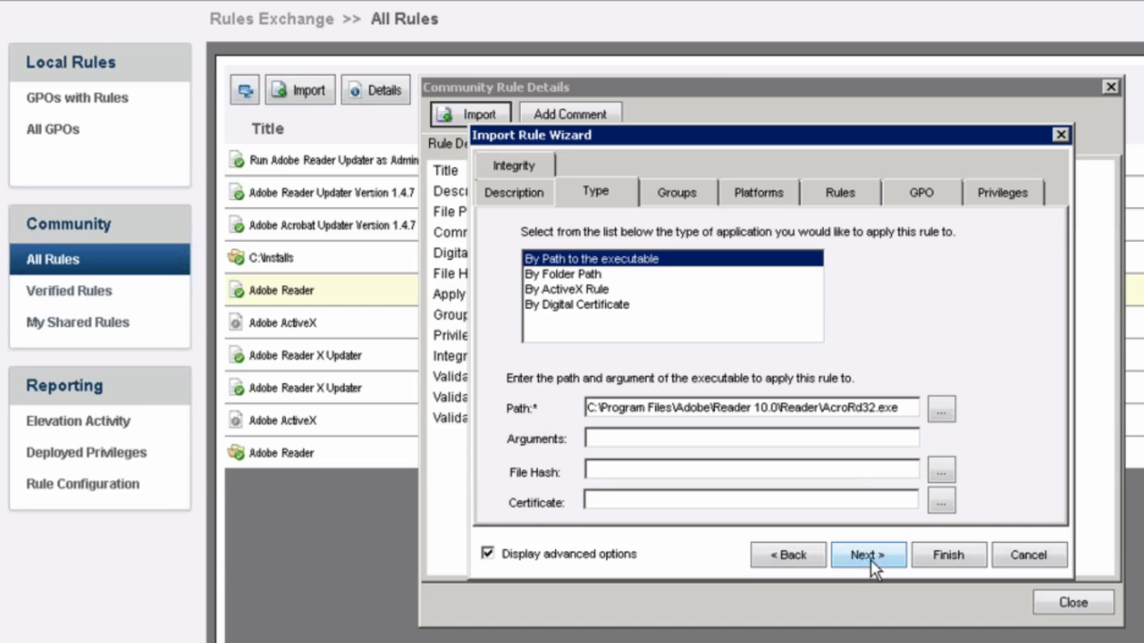
pyautogui.click(946, 553)
pyautogui.click(877, 428)
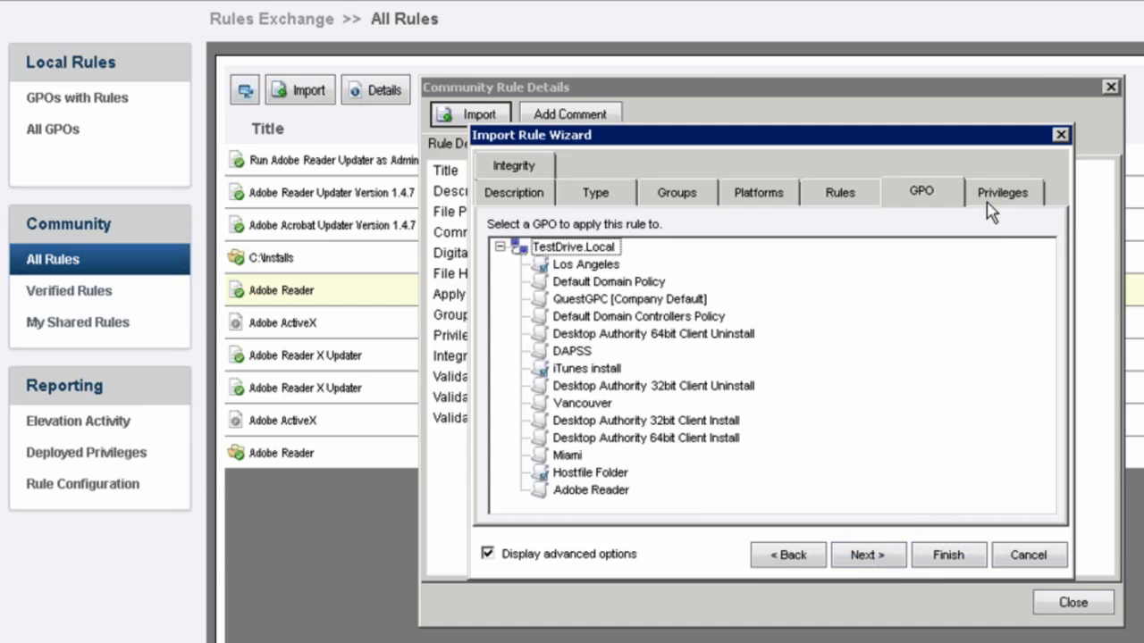
pyautogui.click(1001, 192)
pyautogui.click(938, 190)
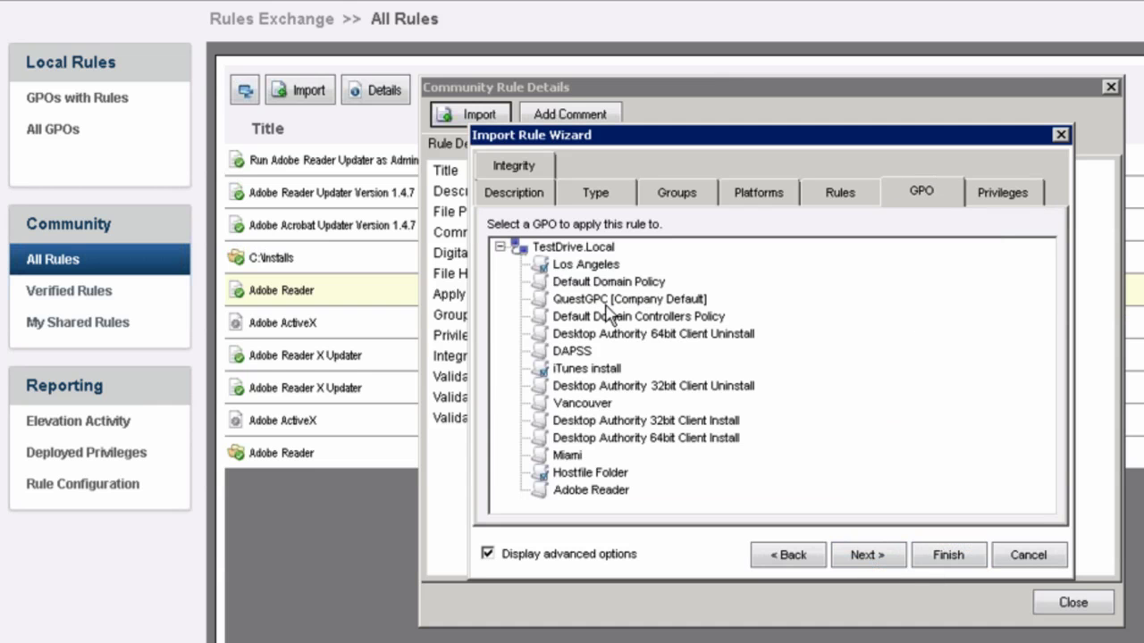
pyautogui.click(589, 266)
pyautogui.click(934, 559)
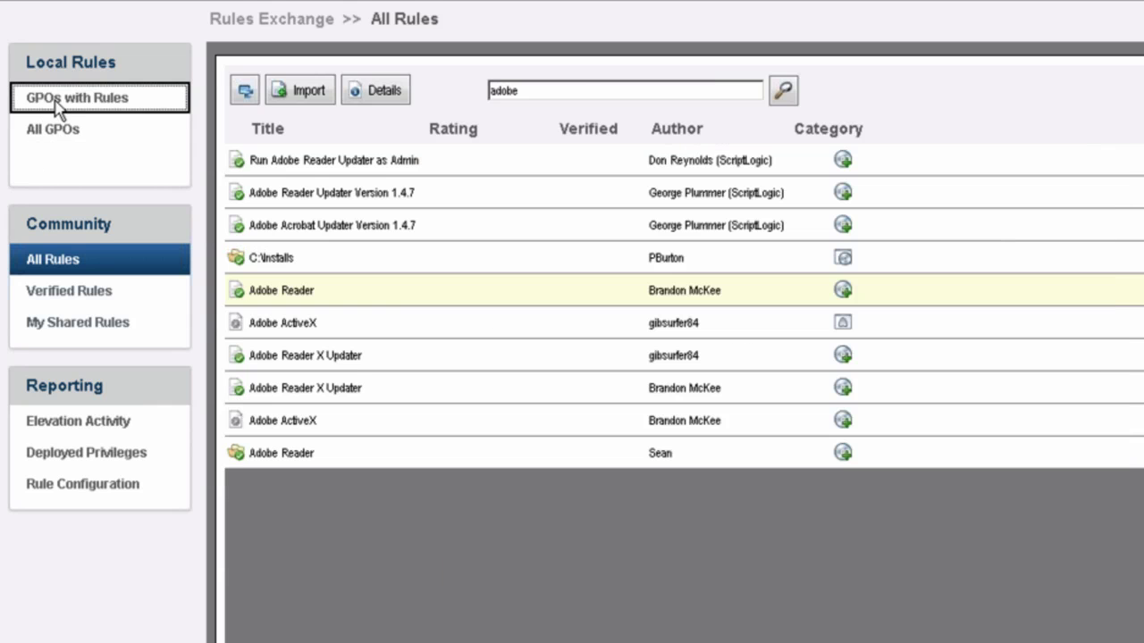
pyautogui.click(55, 100)
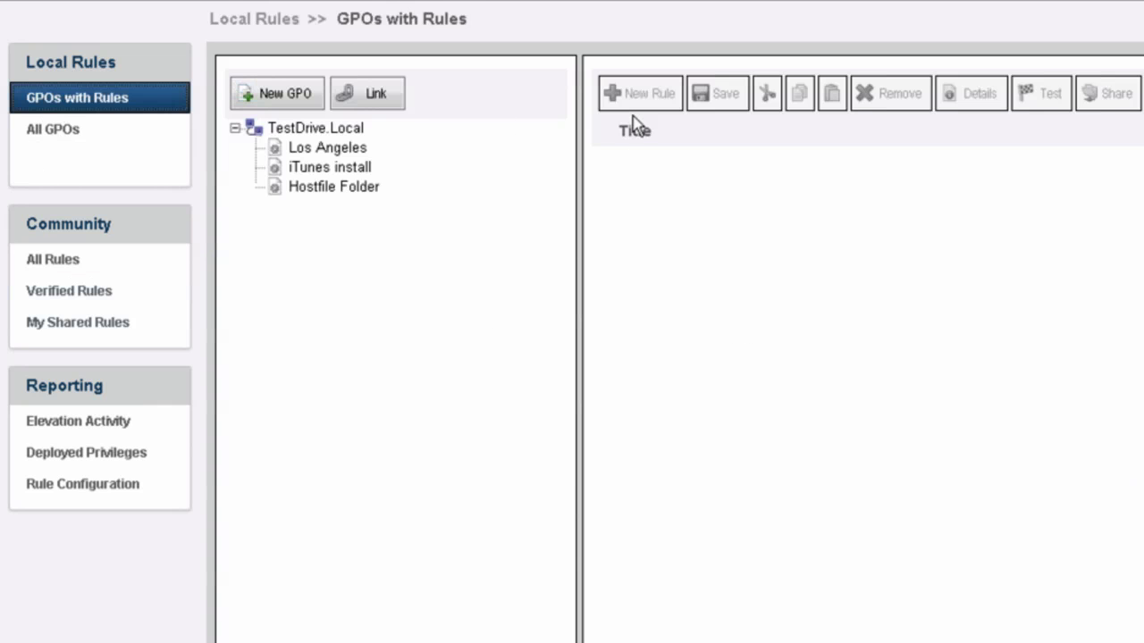
pyautogui.click(370, 148)
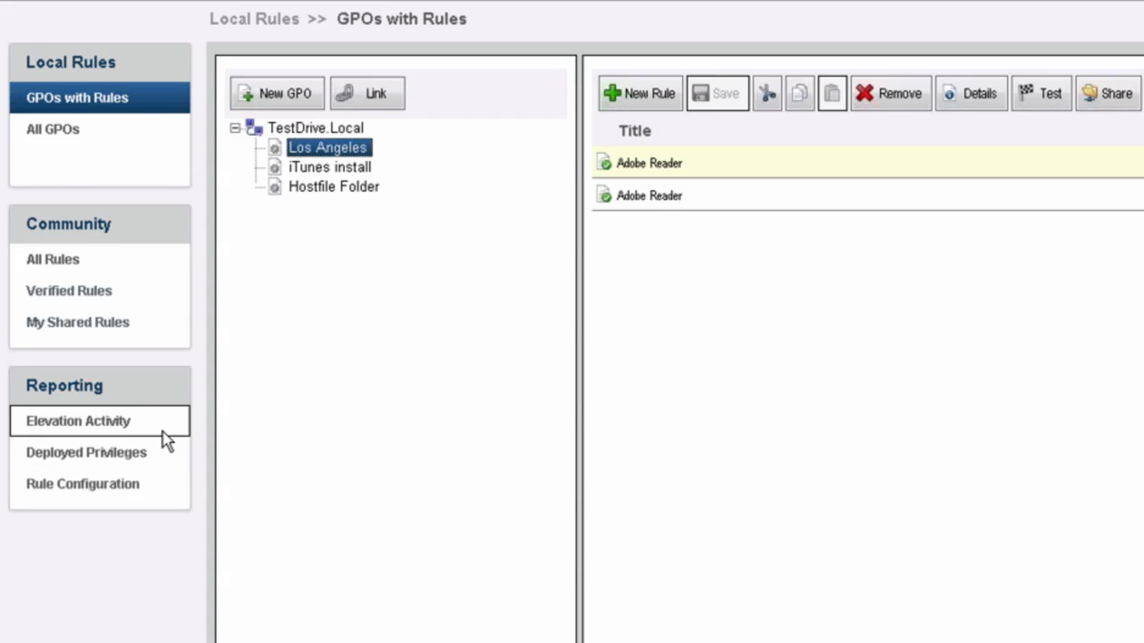
# Generate the Elevation Activity report from 3/7/2011, then the Deployed Privileges report
pyautogui.click(105, 424)
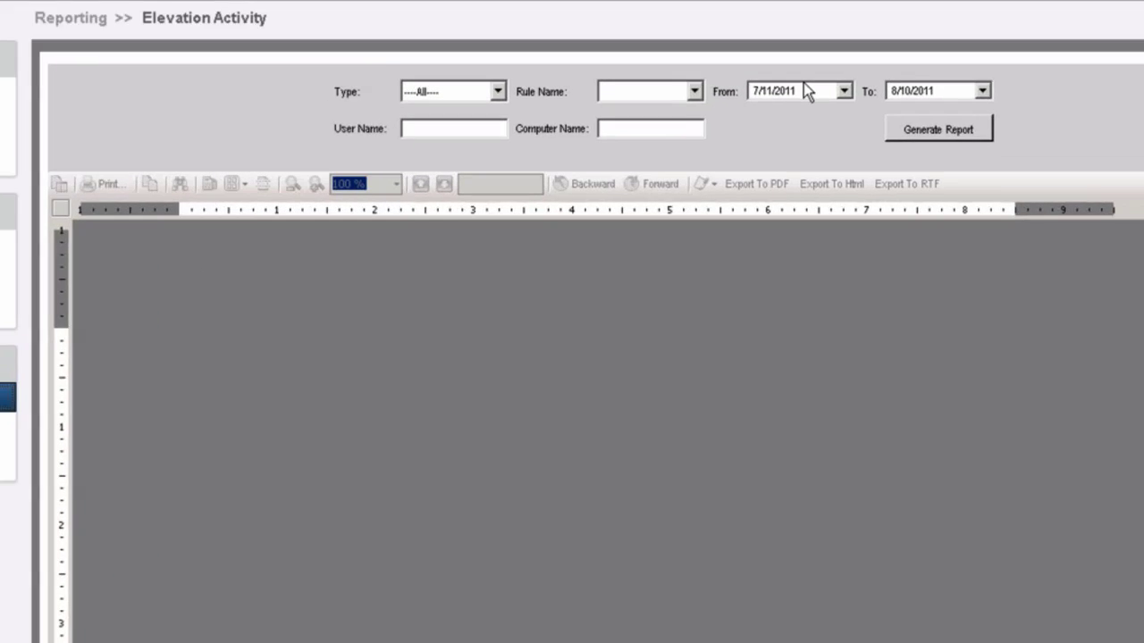
pyautogui.click(881, 79)
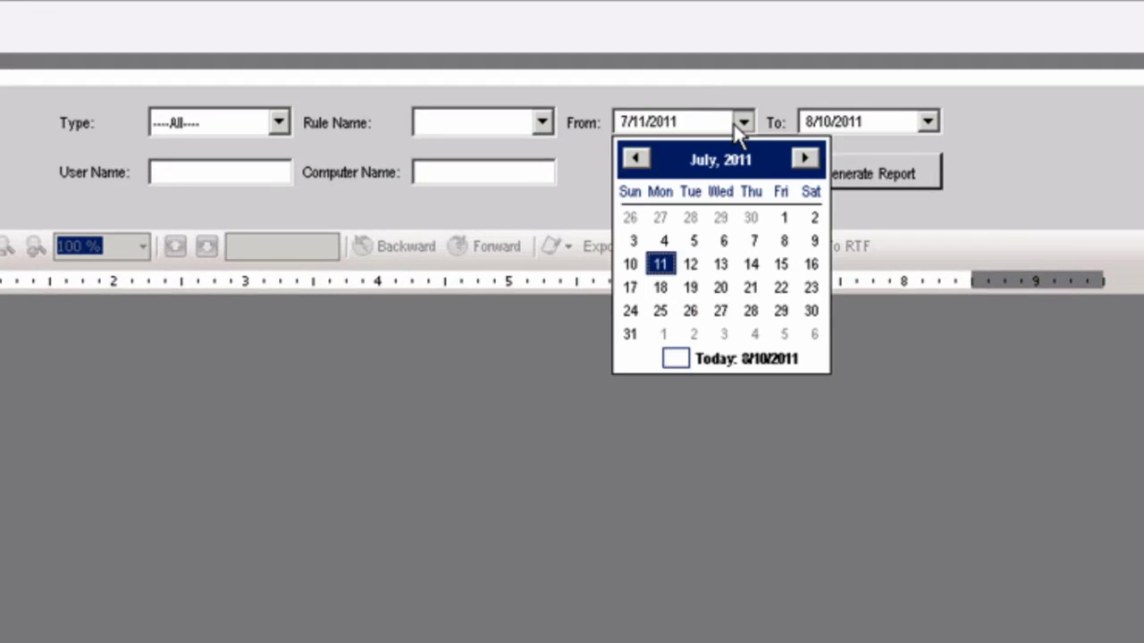
pyautogui.click(637, 160)
pyautogui.click(638, 160)
pyautogui.click(638, 159)
pyautogui.click(638, 160)
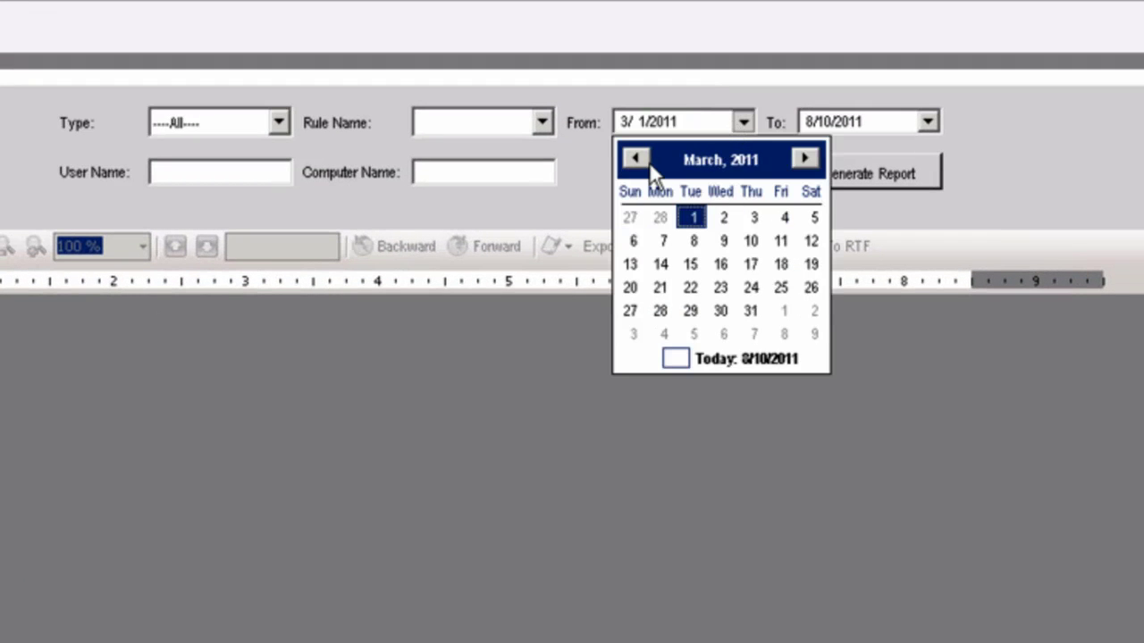
pyautogui.click(661, 241)
pyautogui.click(835, 176)
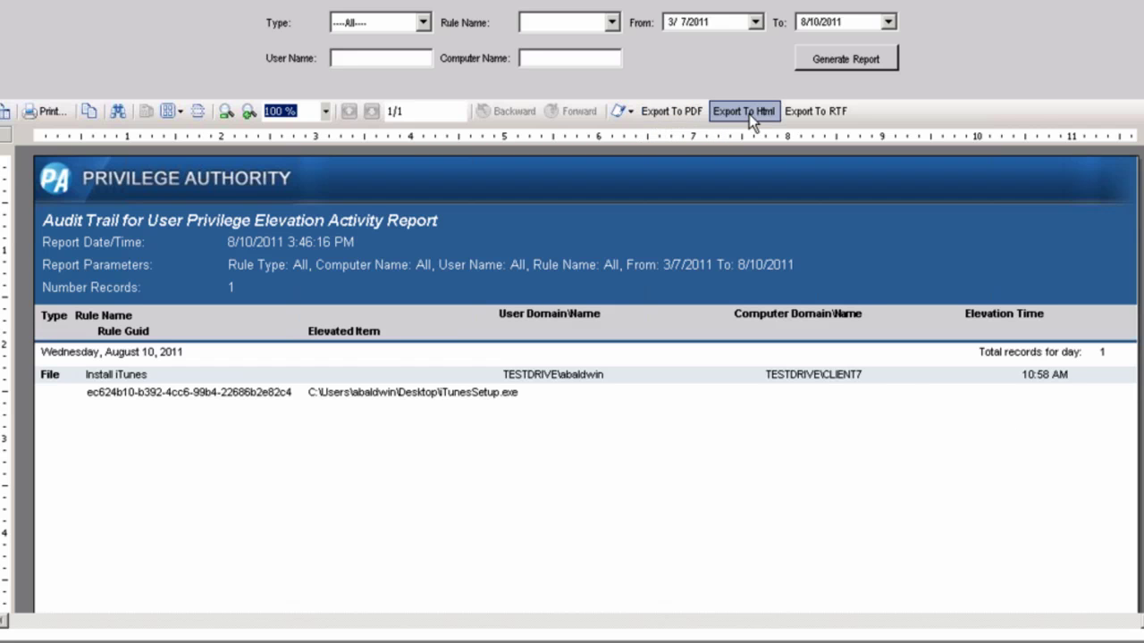
pyautogui.click(100, 349)
pyautogui.click(1085, 34)
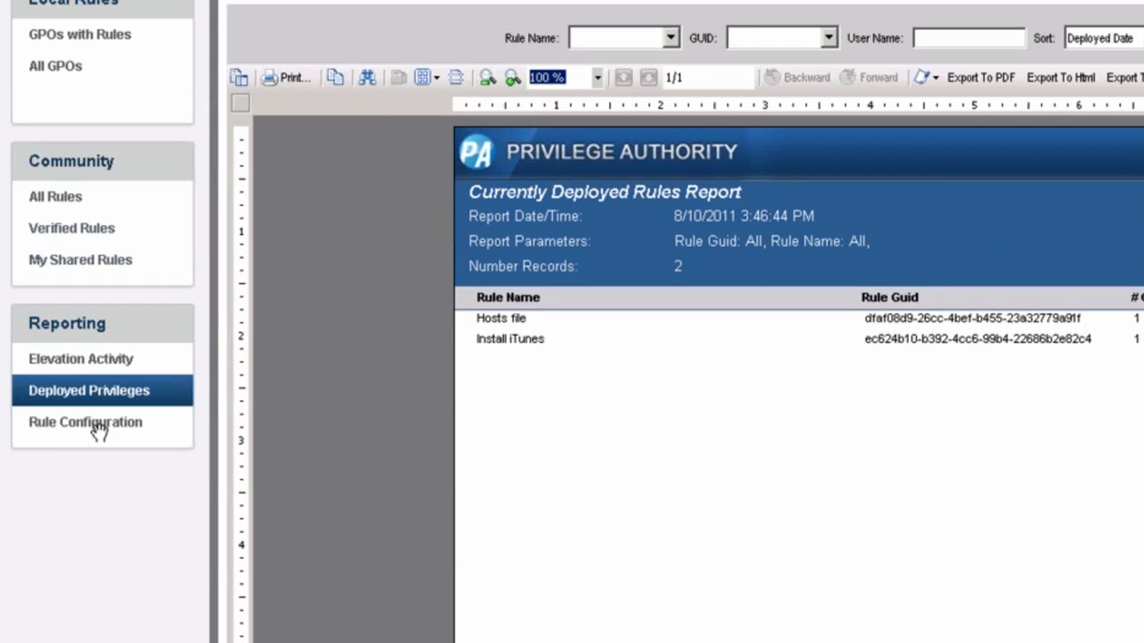
# After reviewing the deployed rules report, open the Rule Configuration report
pyautogui.click(98, 424)
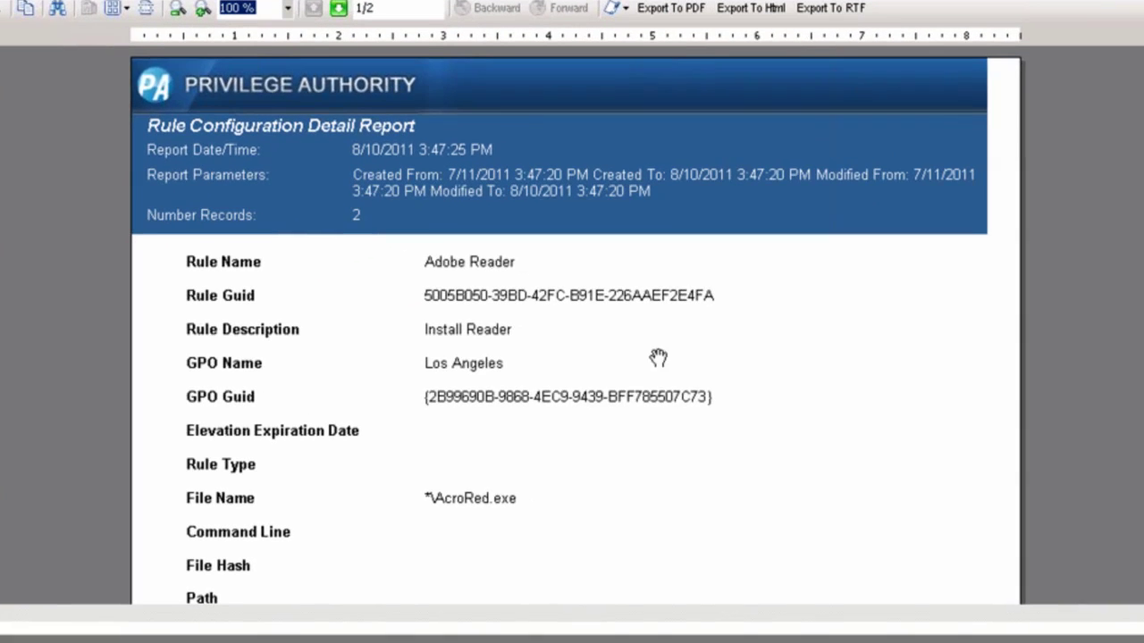
# Review the Adobe Reader rule's configuration report, then open the Privilege Authority community forum from Help
pyautogui.scroll(-10, 360, 260)
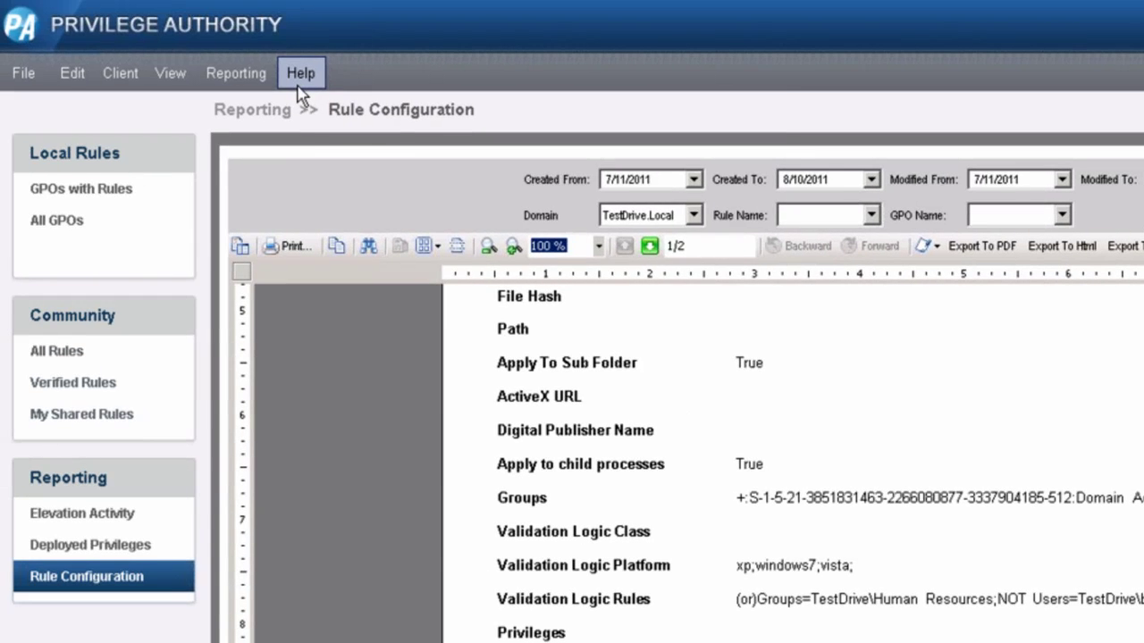
pyautogui.click(300, 75)
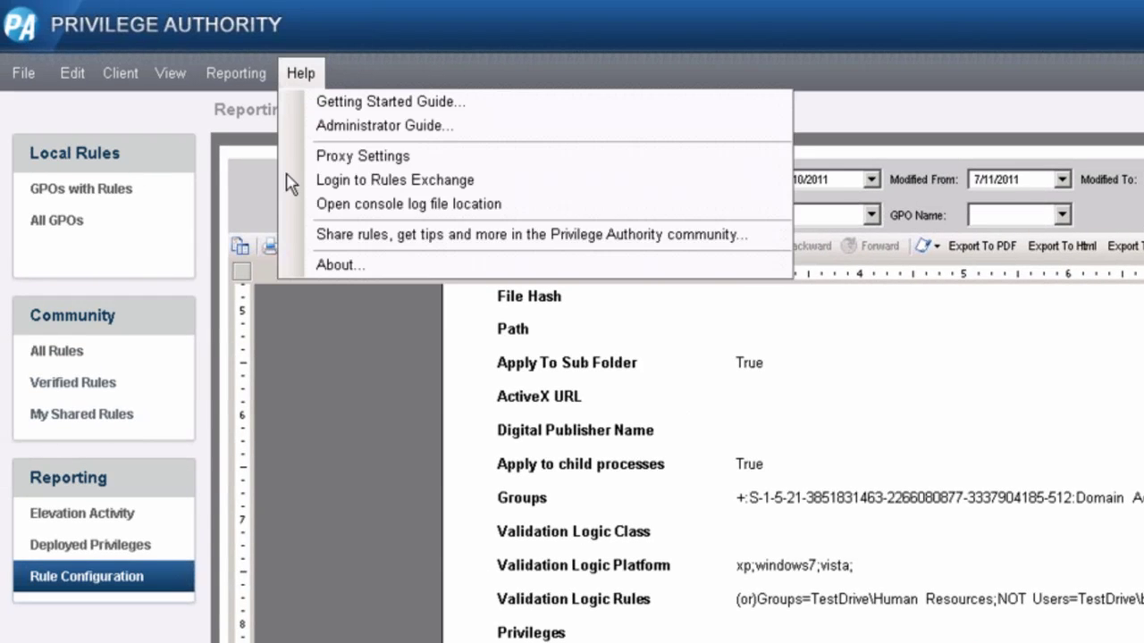
pyautogui.click(302, 235)
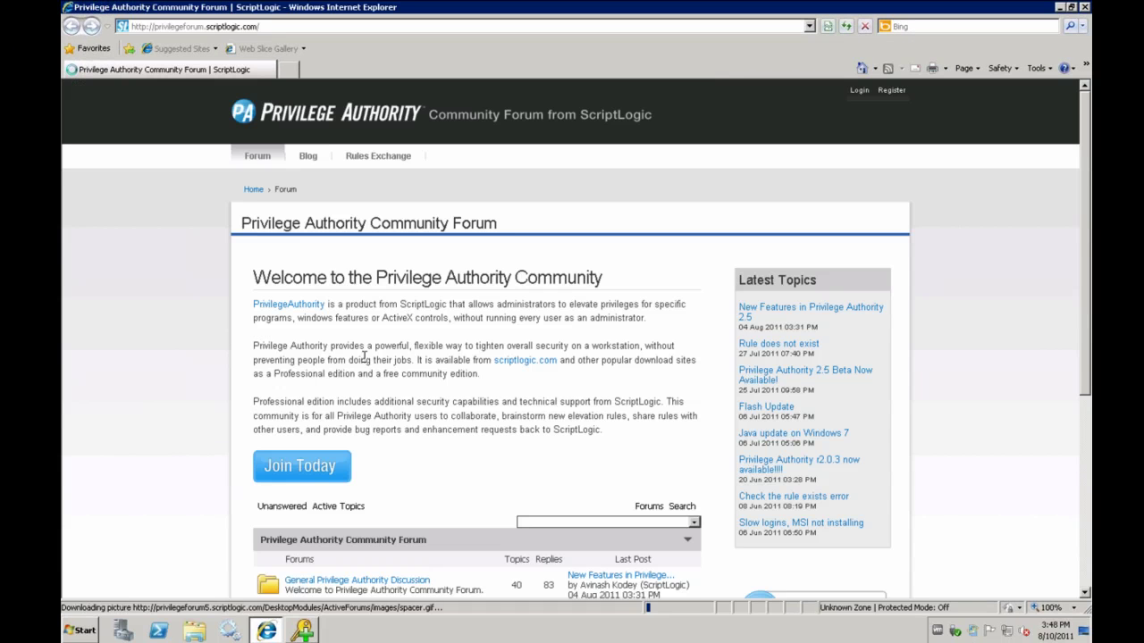
# Skim the community forum page, then return to Privilege Authority and list all TestDrive.Local GPOs
pyautogui.scroll(-3, 144, 374)
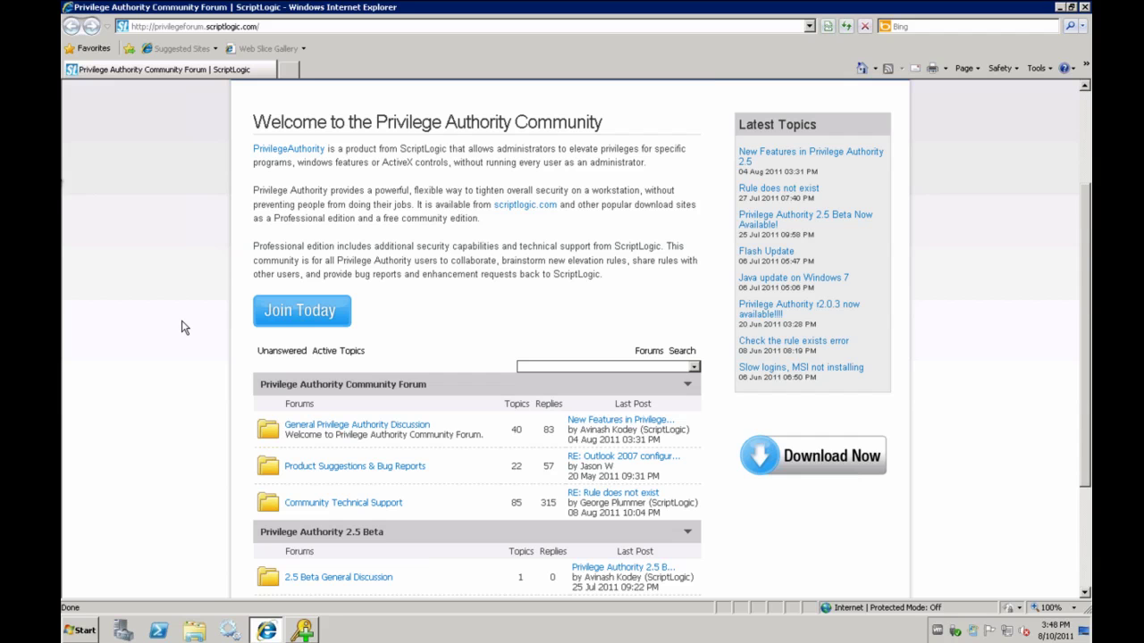
pyautogui.click(302, 630)
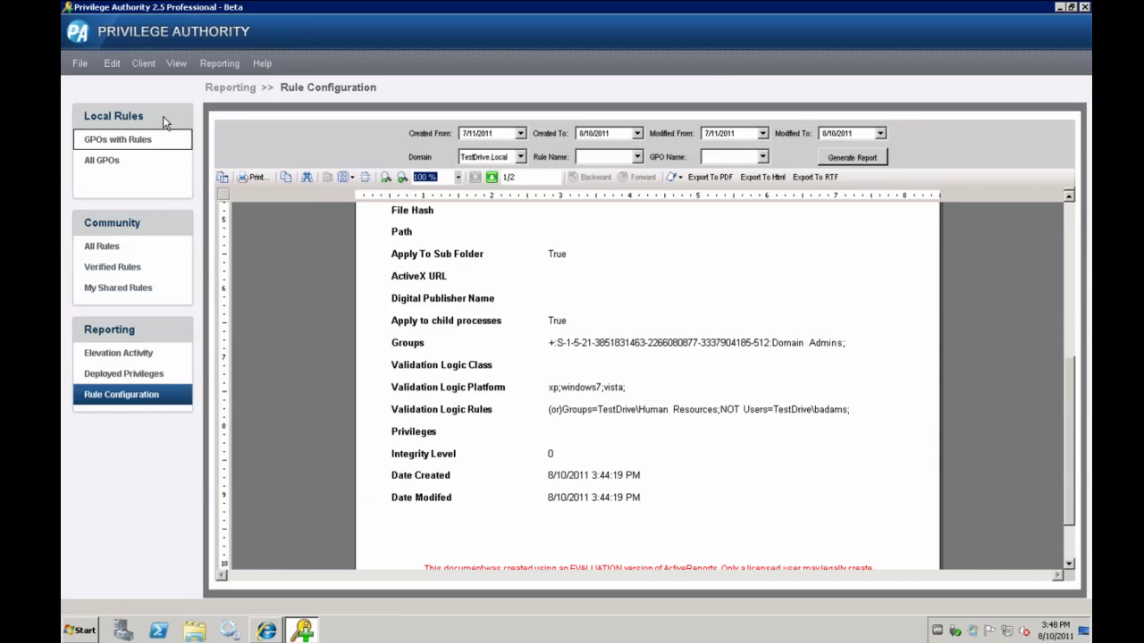
pyautogui.click(112, 166)
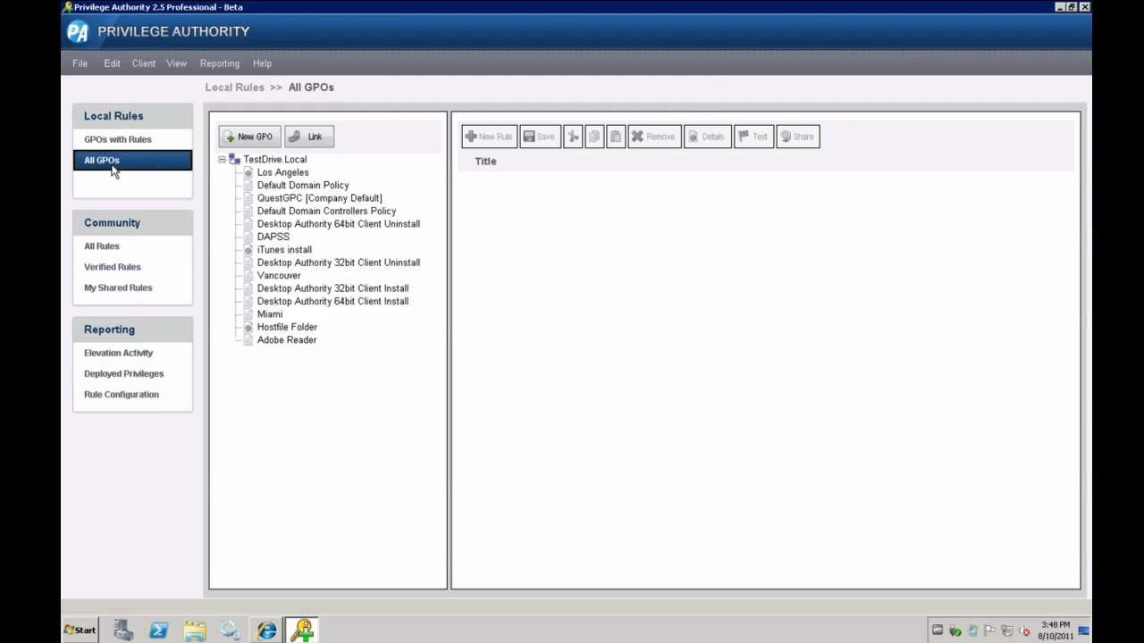